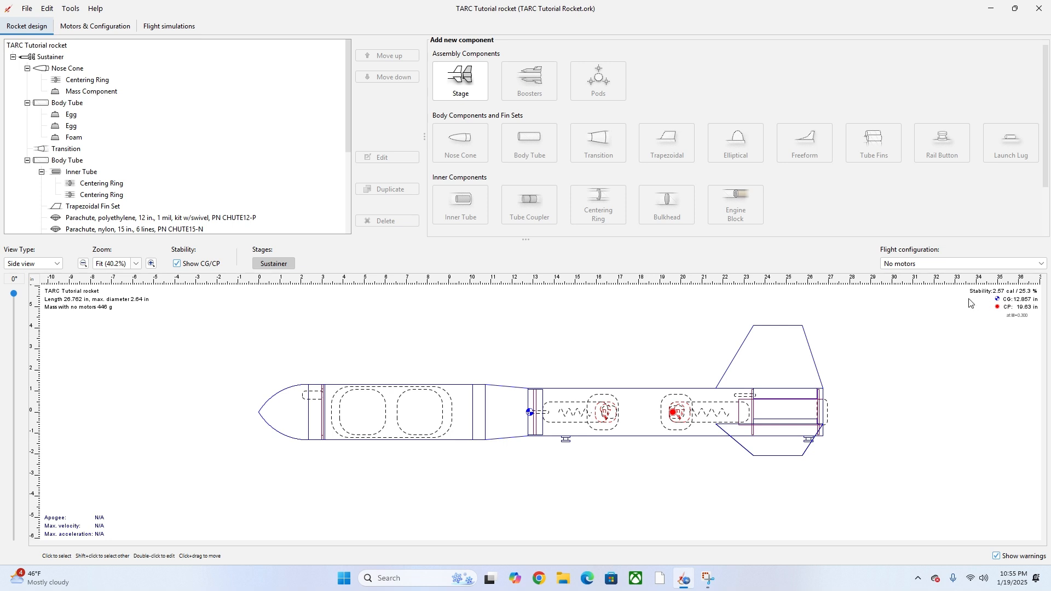
# - Add a flight configuration with the AeroTech F32T motor, 4 s delay, on the inner tube
pyautogui.moveTo(984, 294); pyautogui.dragTo(985, 293)
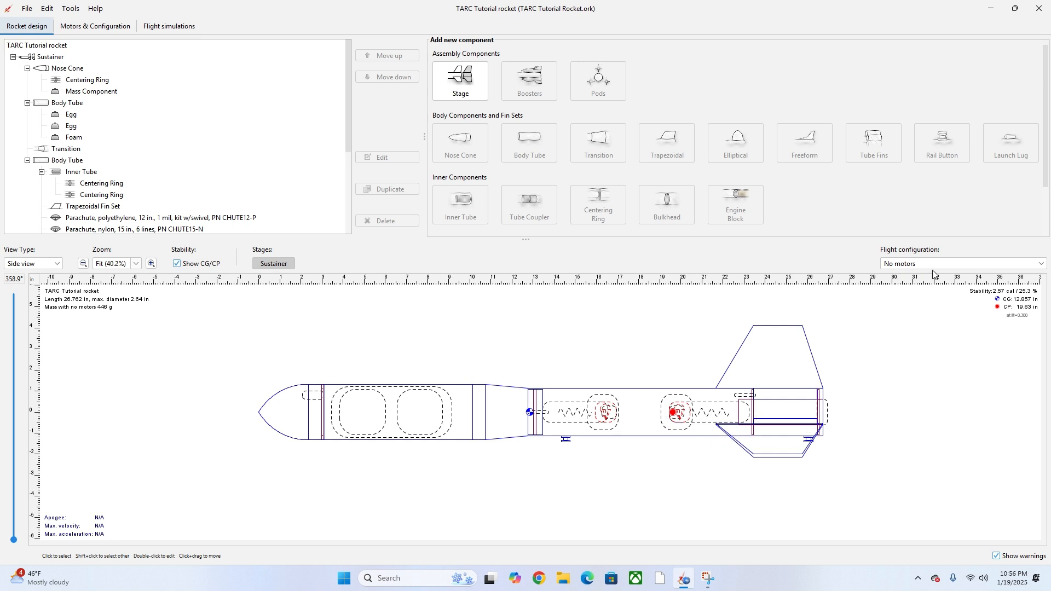
pyautogui.click(916, 265)
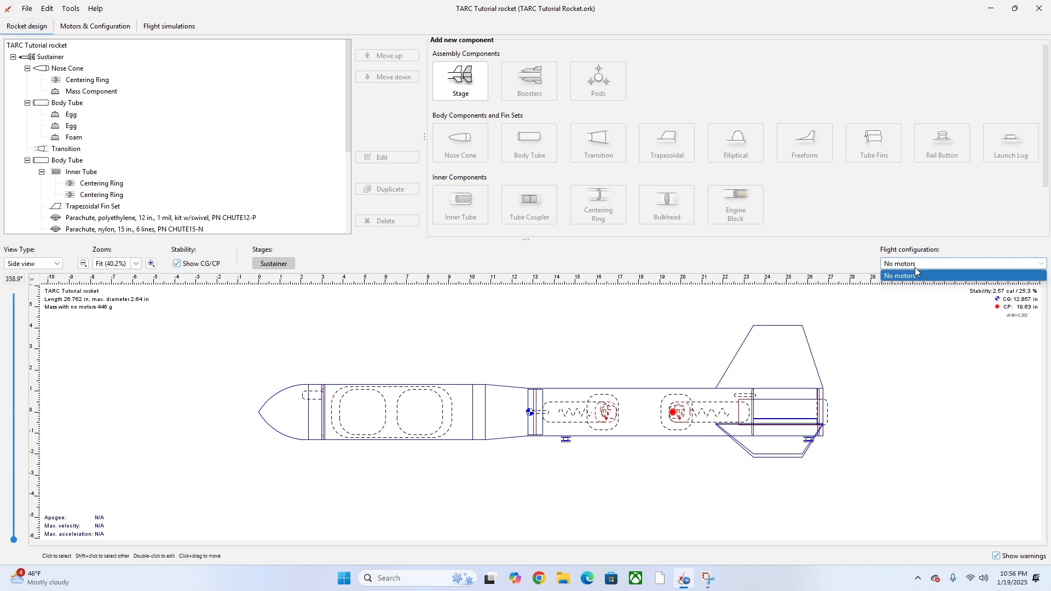
pyautogui.click(915, 269)
pyautogui.click(95, 26)
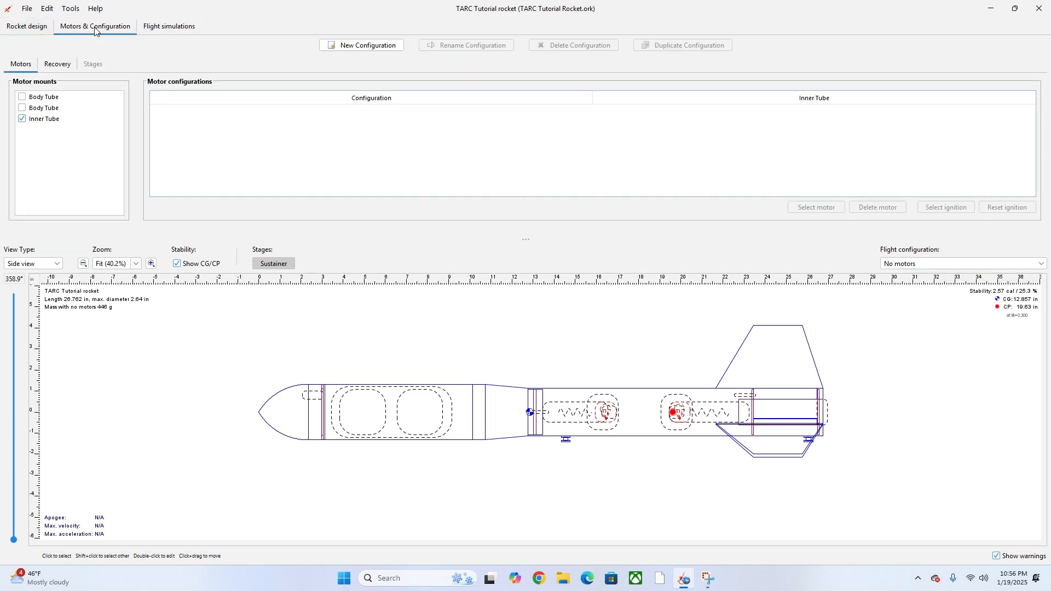
pyautogui.click(356, 45)
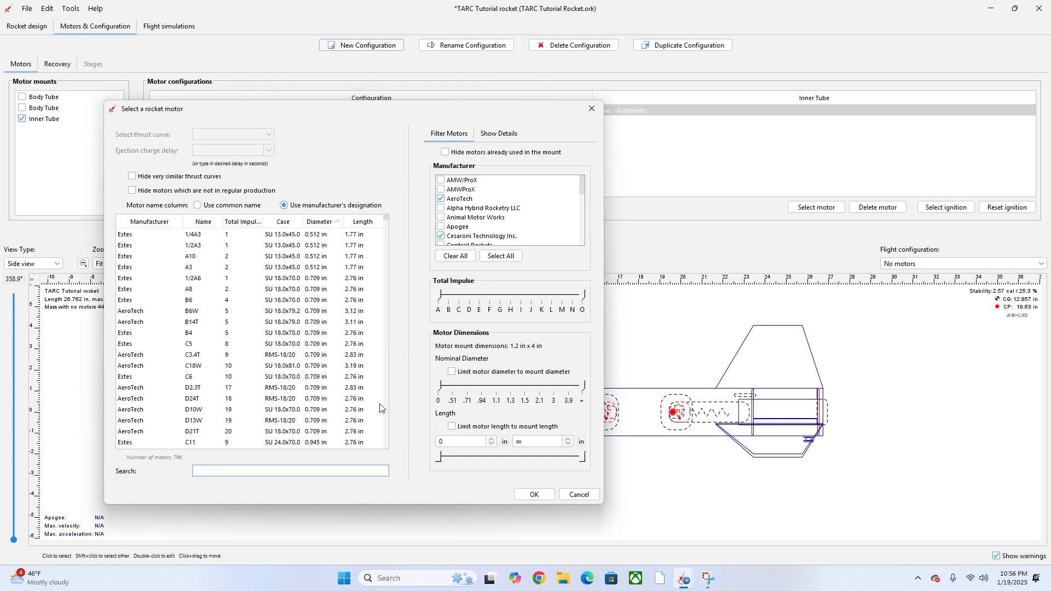
pyautogui.write('f32')
pyautogui.click(225, 234)
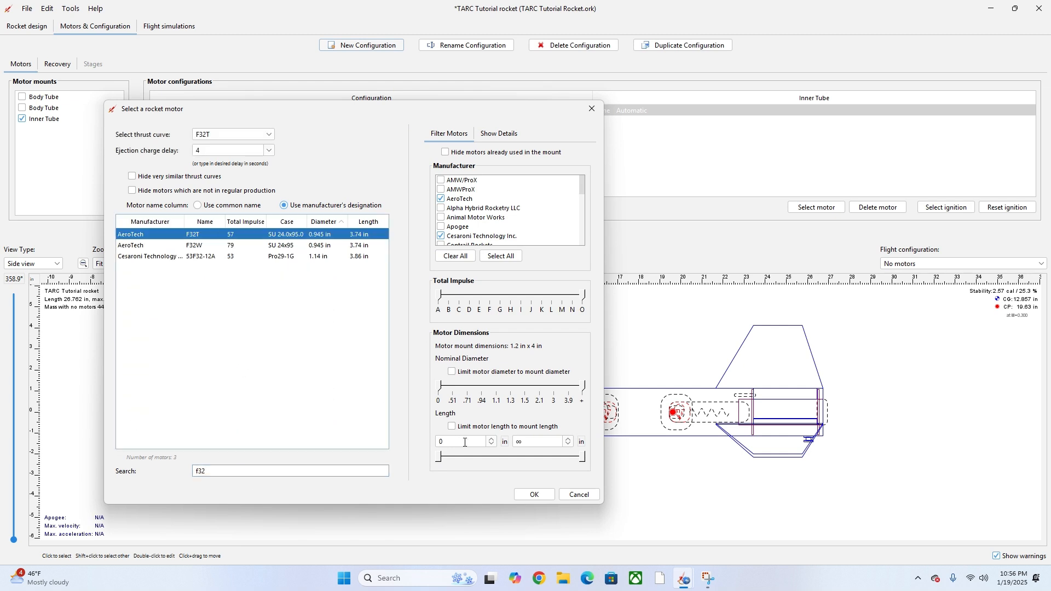
pyautogui.click(535, 494)
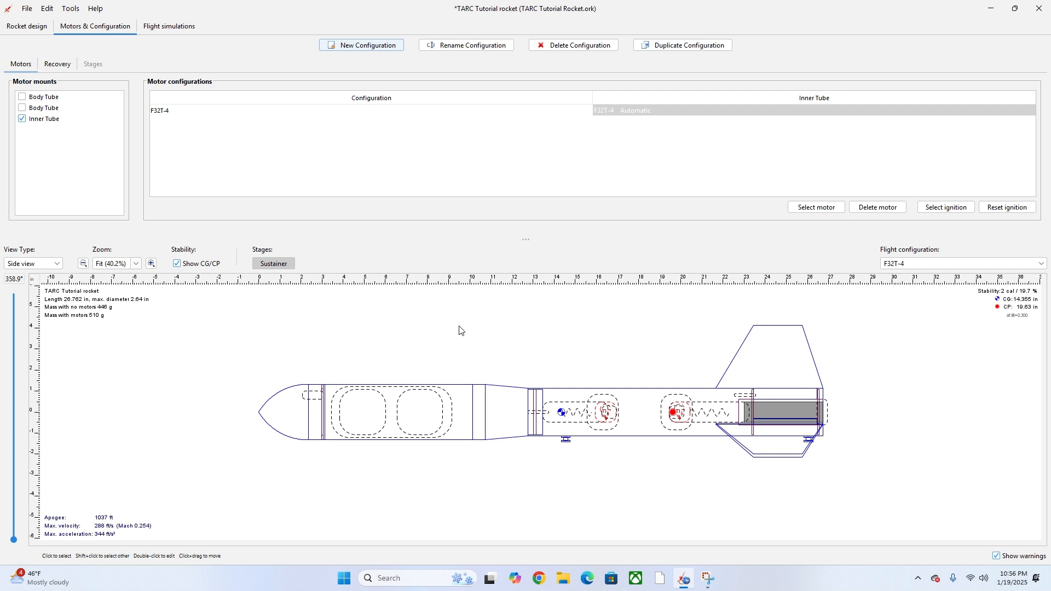
# - Override the Sustainer stage mass to 500 g for all subcomponents
pyautogui.click(20, 31)
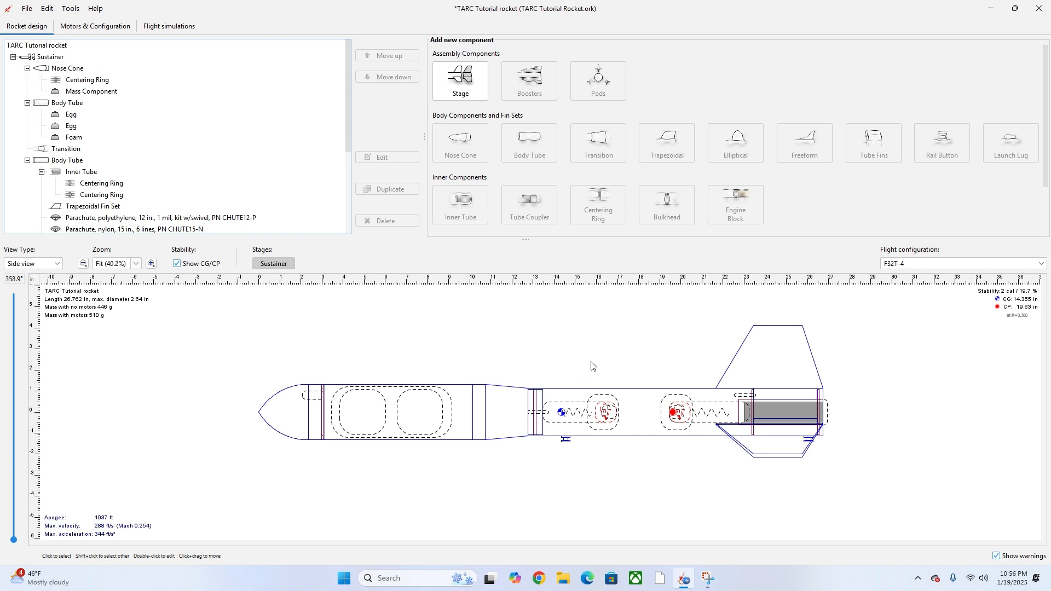
pyautogui.doubleClick(34, 58)
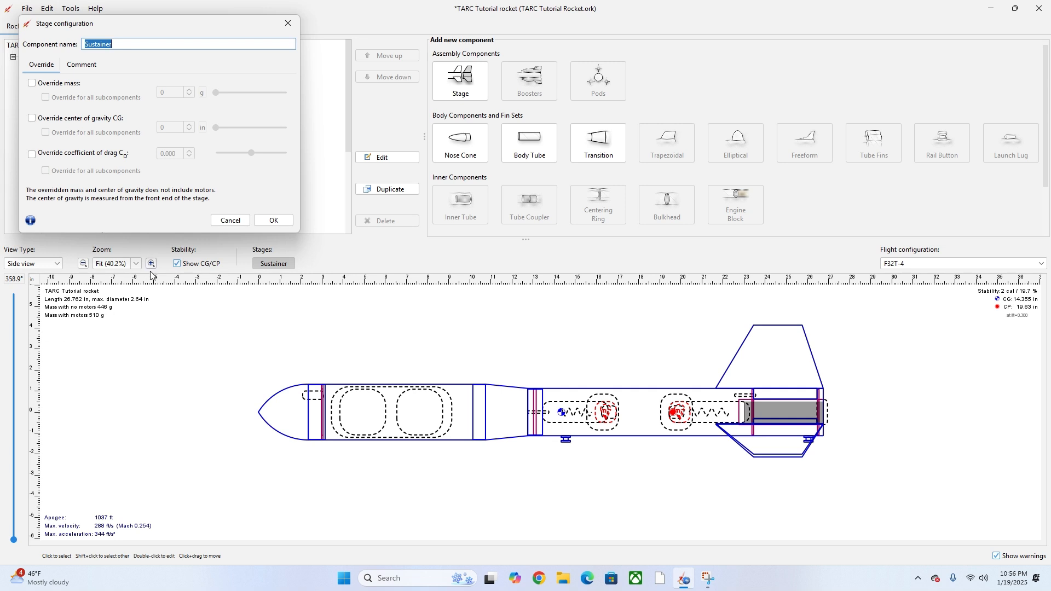
pyautogui.click(40, 84)
pyautogui.click(46, 97)
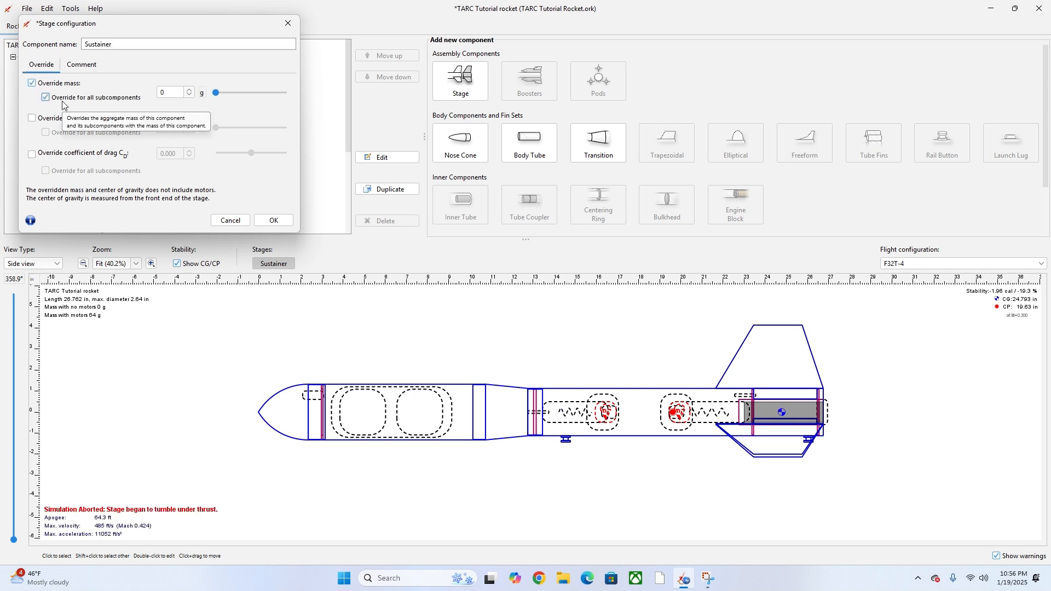
pyautogui.doubleClick(176, 93)
pyautogui.press('BackSpace')
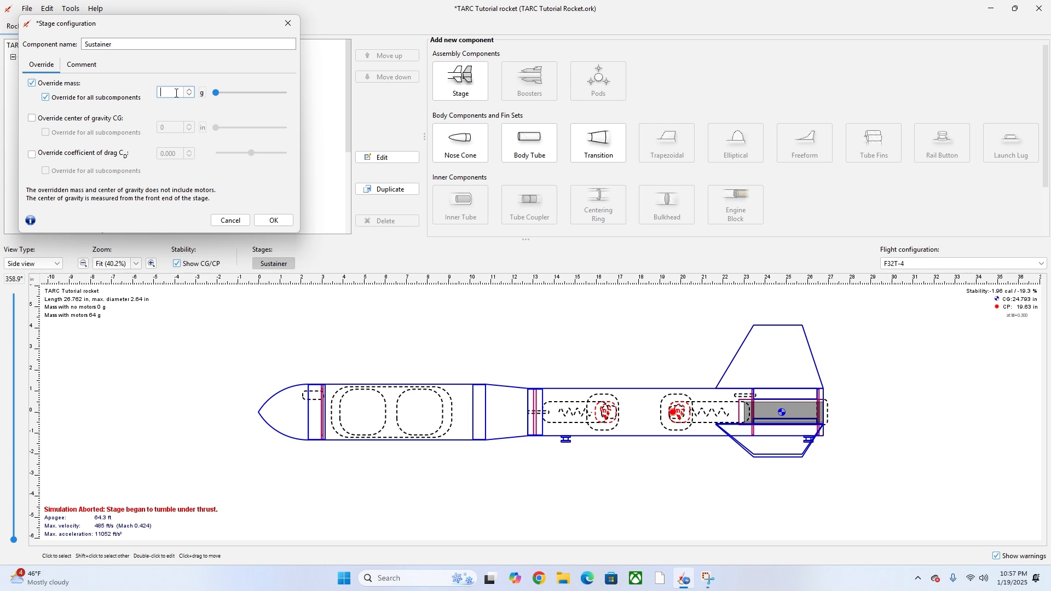
pyautogui.write('500')
pyautogui.click(276, 221)
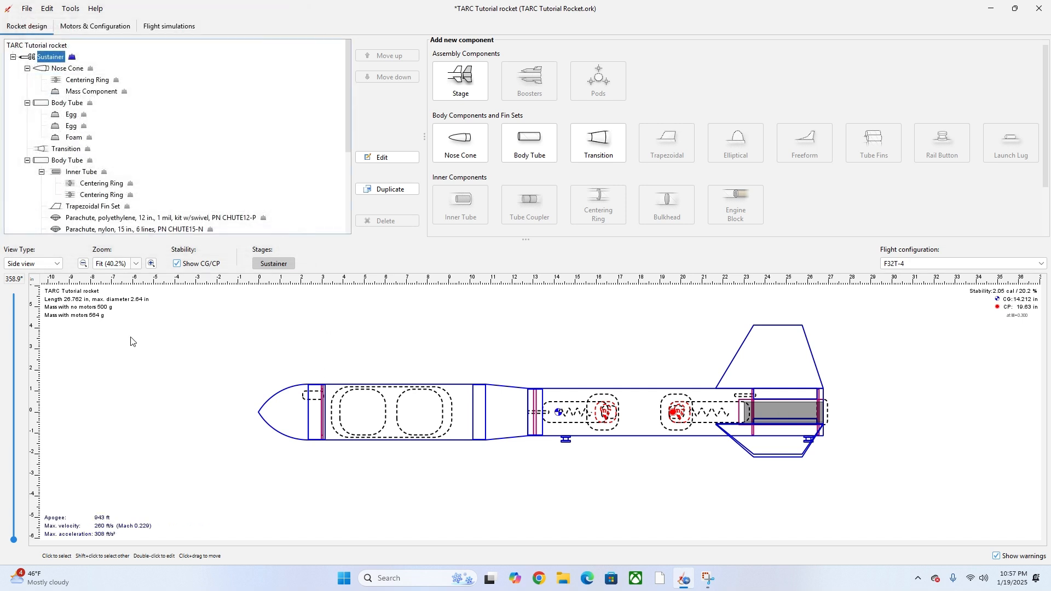
# - Turn the Sustainer mass override back off to restore 446 g
pyautogui.moveTo(46, 304); pyautogui.dragTo(104, 309)
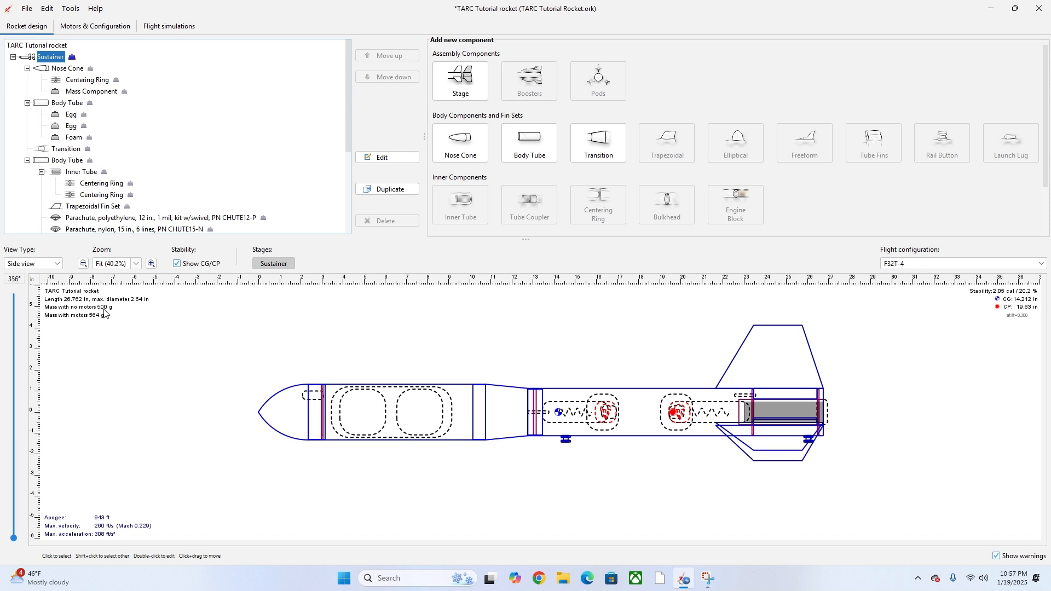
pyautogui.doubleClick(57, 58)
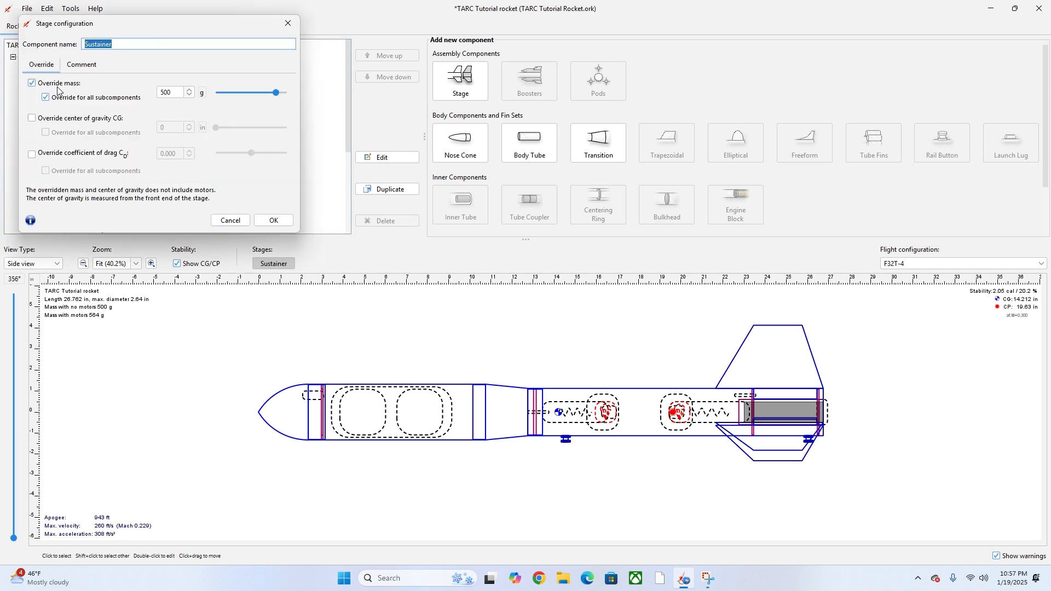
pyautogui.click(32, 84)
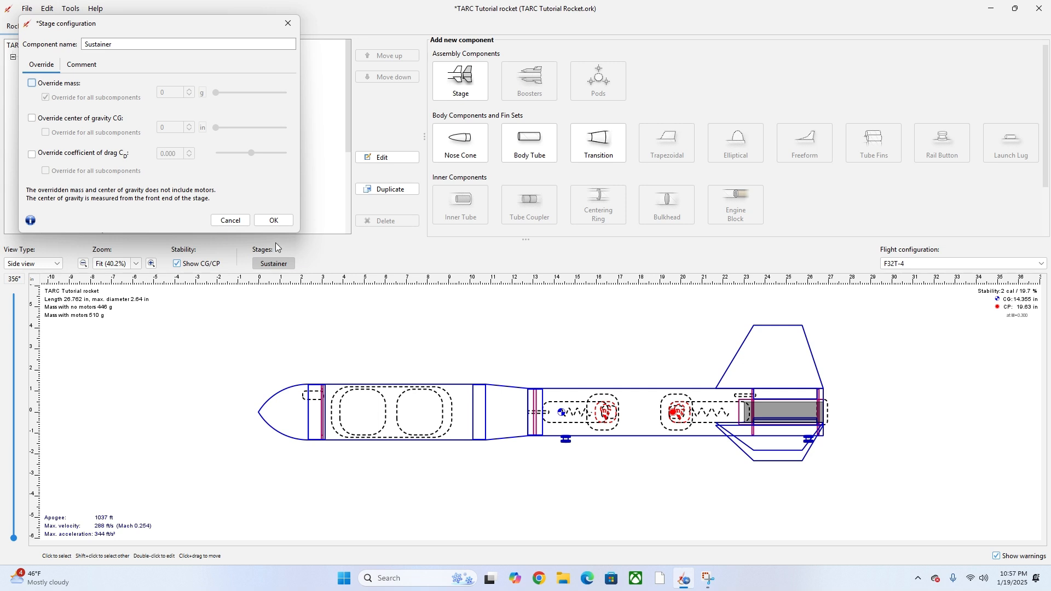
pyautogui.click(274, 221)
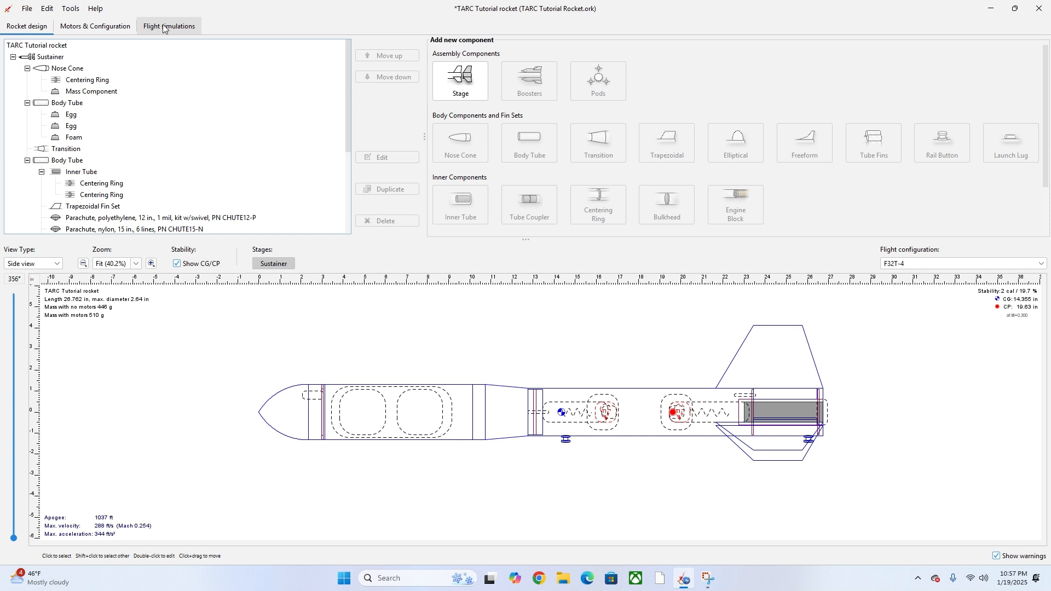
pyautogui.click(102, 30)
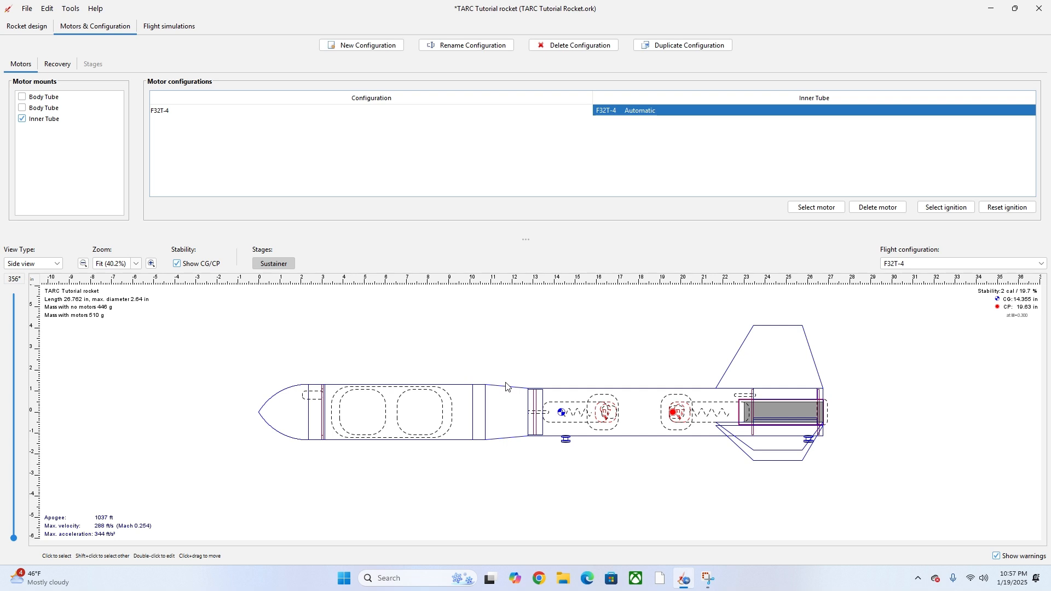
# - Add an AeroTech F23FJ configuration with 4 s delay, hiding out-of-production motors
pyautogui.click(353, 47)
pyautogui.click(270, 471)
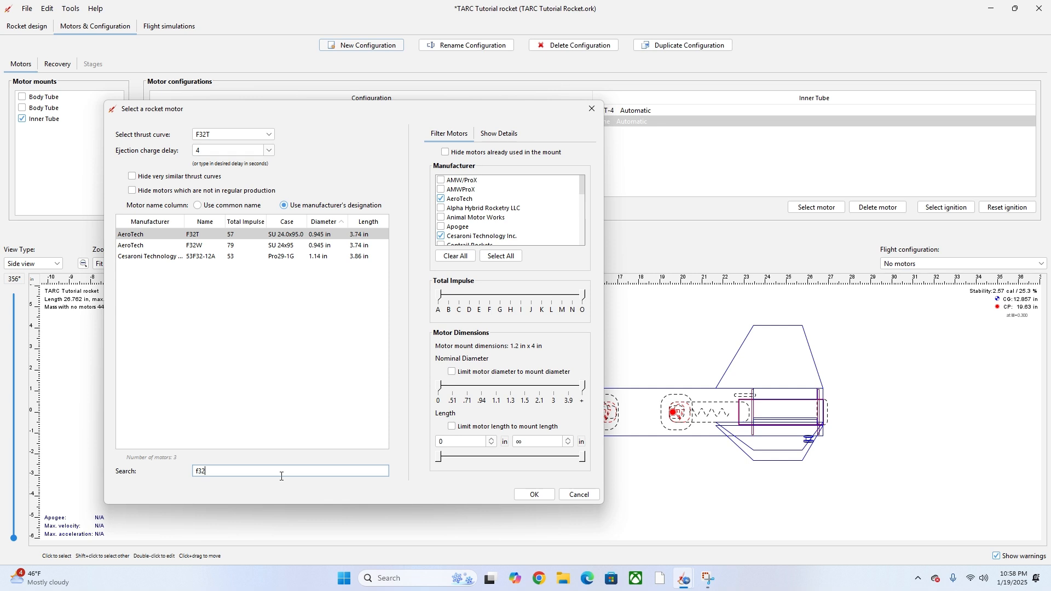
pyautogui.press('BackSpace')
pyautogui.press('BackSpace')
pyautogui.press('BackSpace')
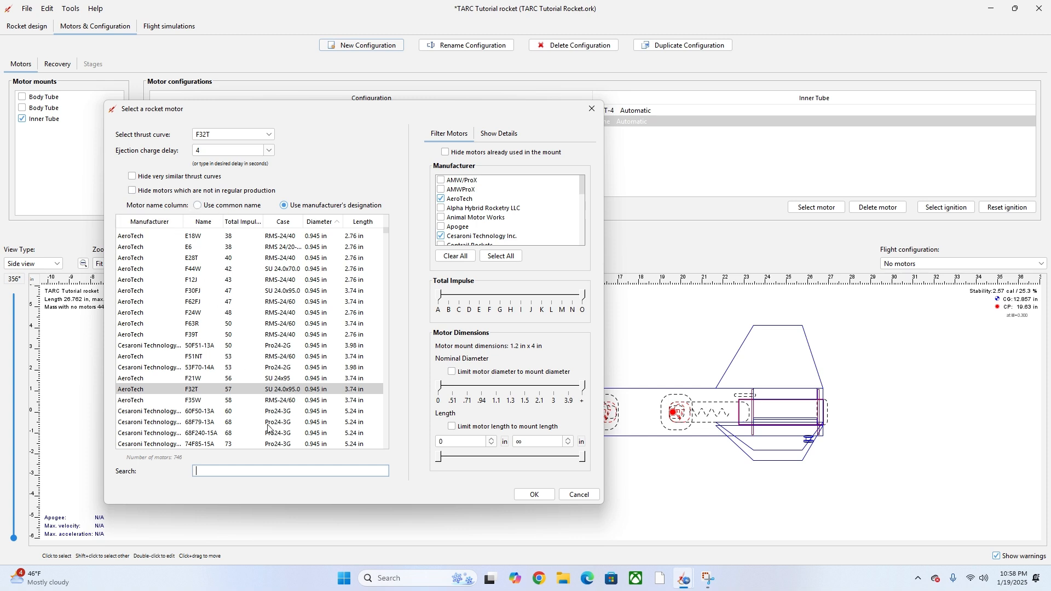
pyautogui.click(147, 191)
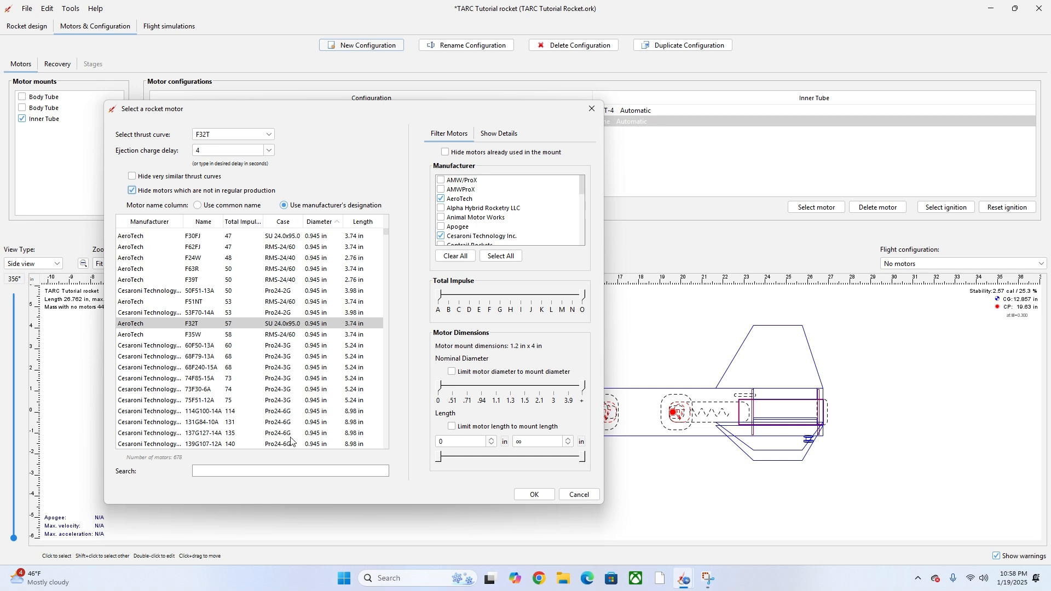
pyautogui.click(239, 469)
pyautogui.write('F23')
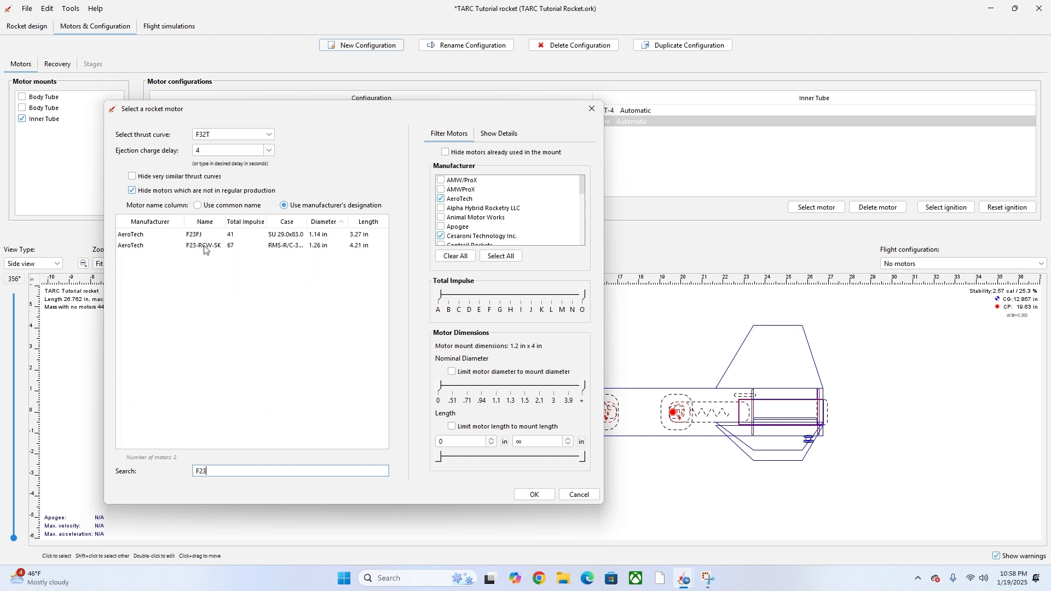
pyautogui.click(186, 192)
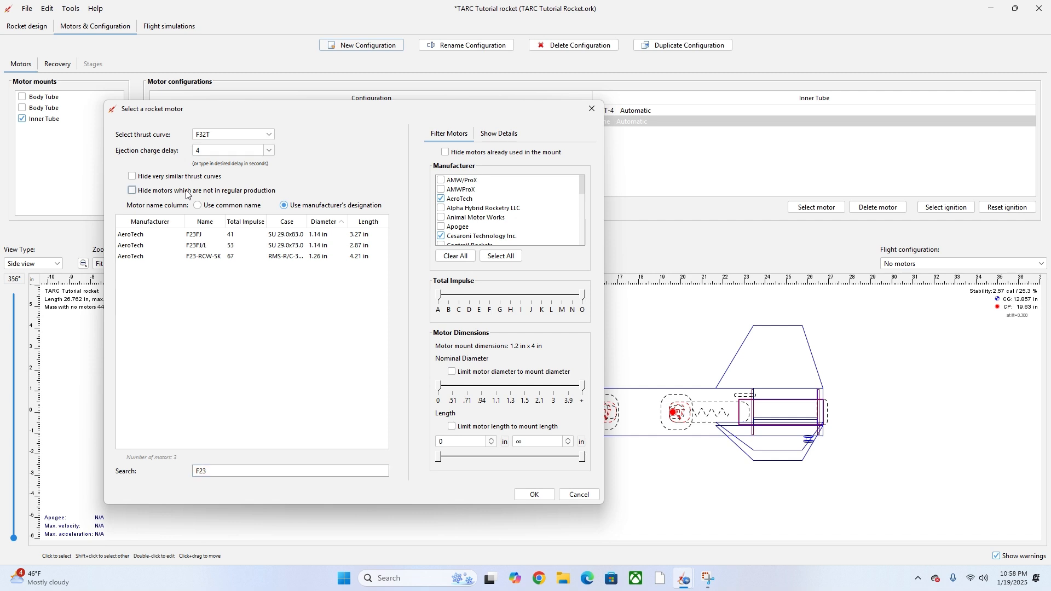
pyautogui.click(133, 193)
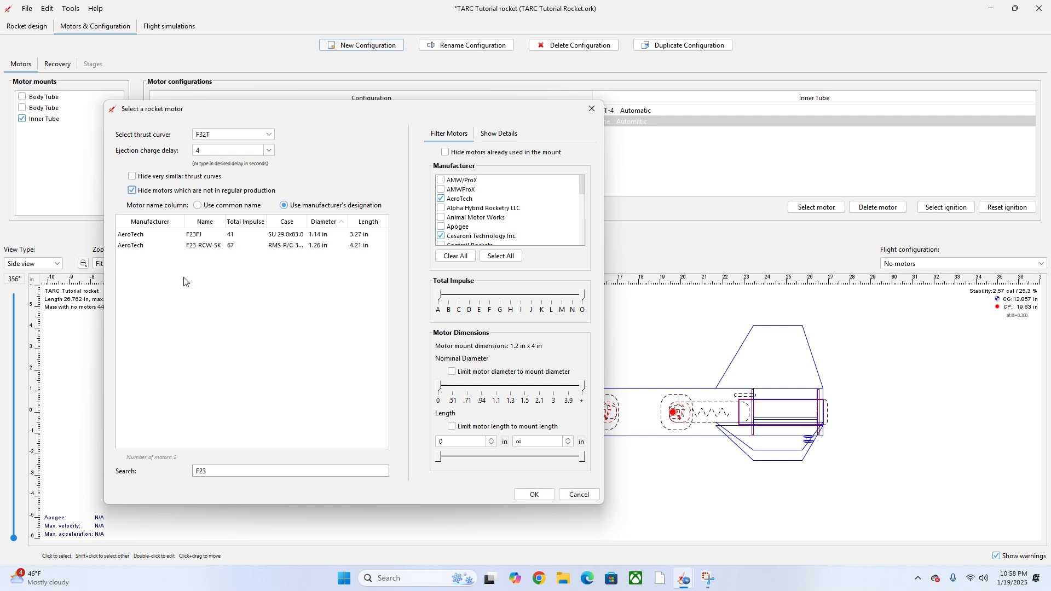
pyautogui.click(216, 239)
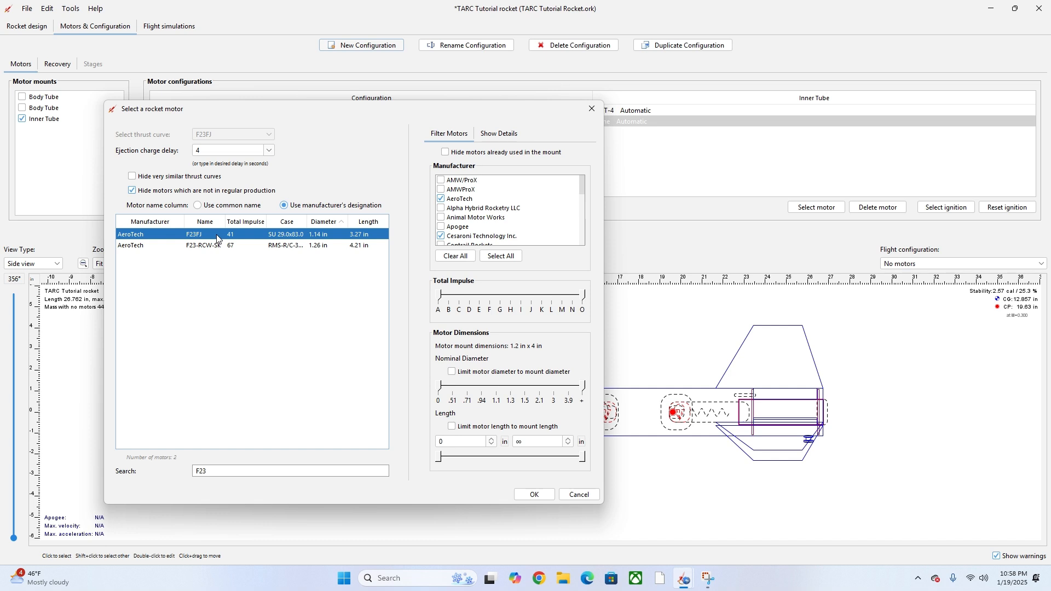
pyautogui.click(531, 496)
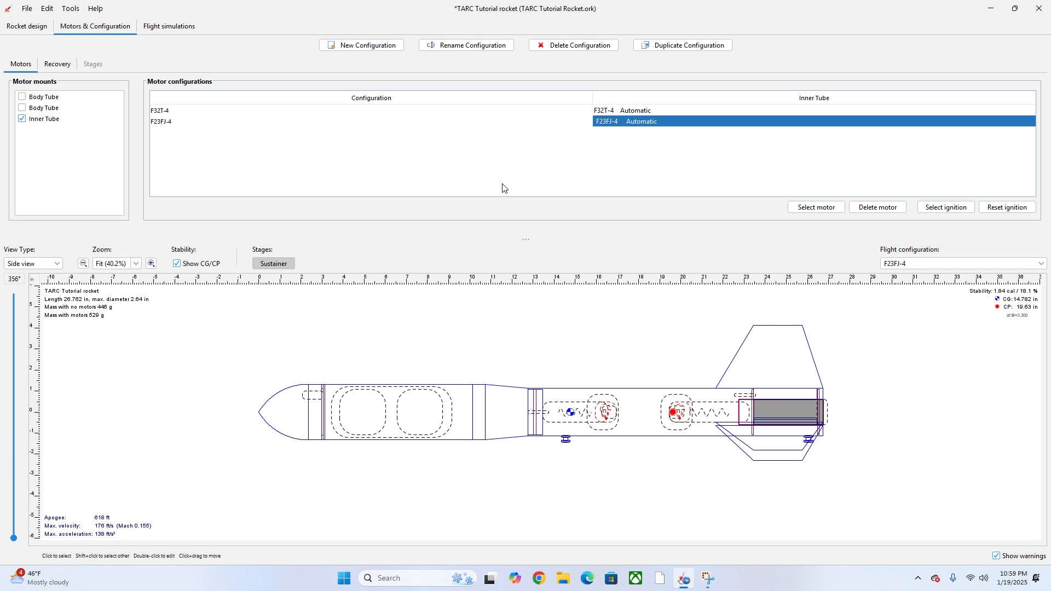
pyautogui.click(175, 31)
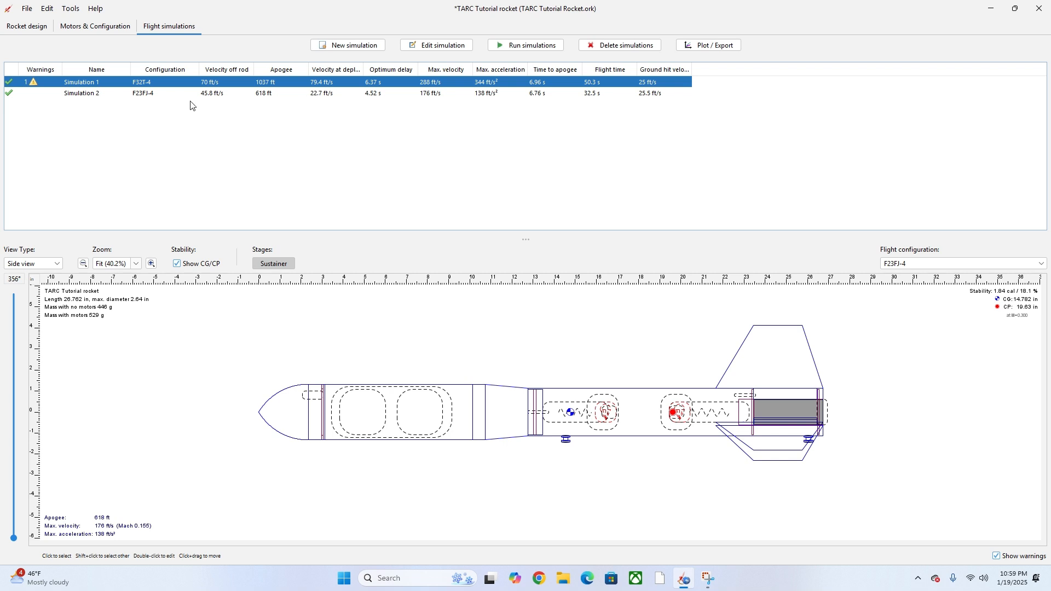
pyautogui.click(95, 27)
pyautogui.click(182, 29)
pyautogui.moveTo(30, 79)
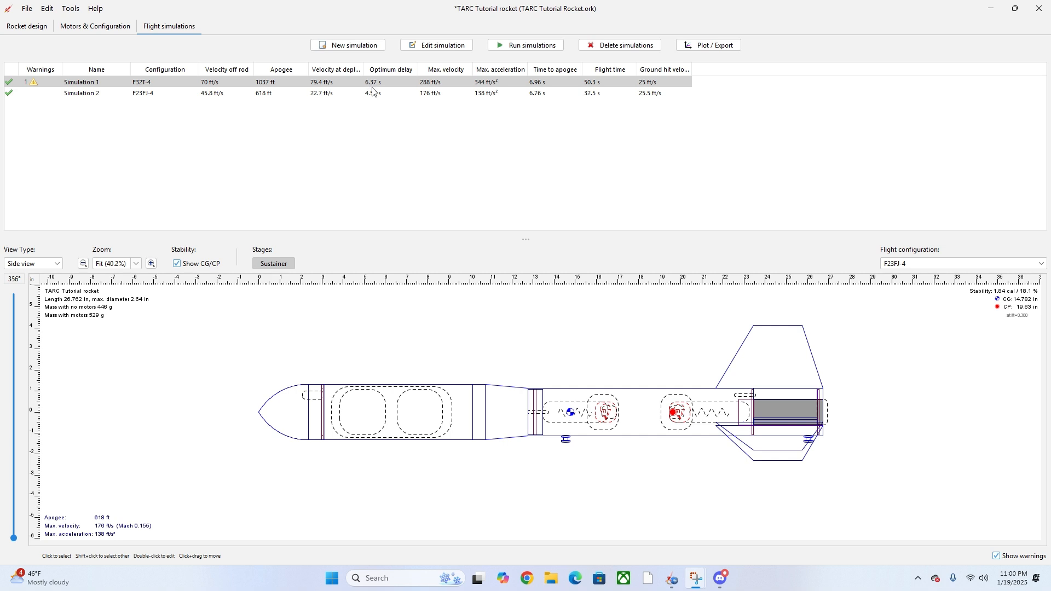
pyautogui.click(527, 578)
pyautogui.click(192, 218)
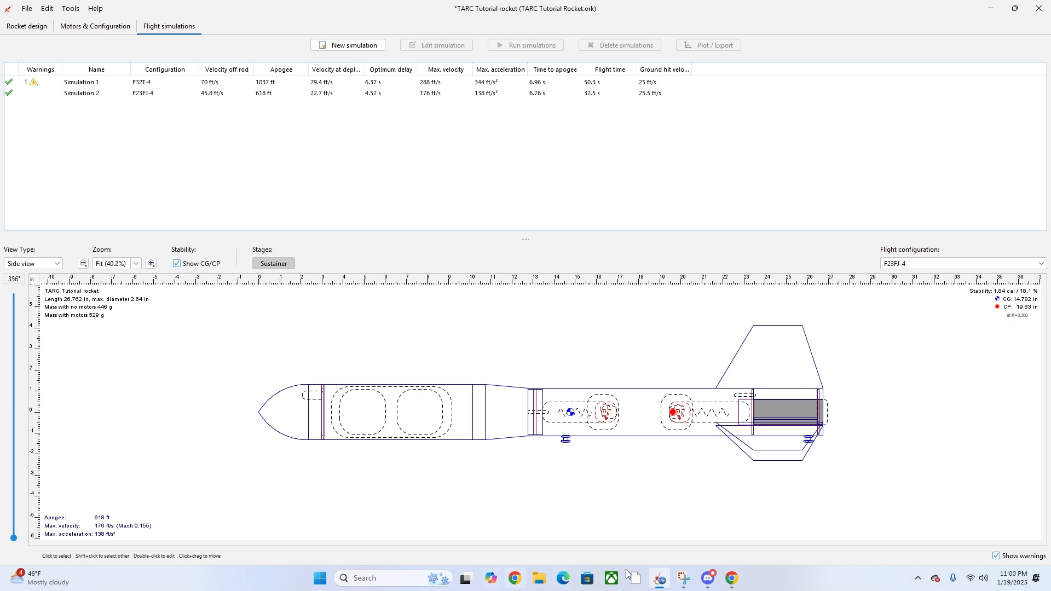
# - Search Google for F32-6T and open the AeroTech product page
pyautogui.click(732, 578)
pyautogui.click(484, 263)
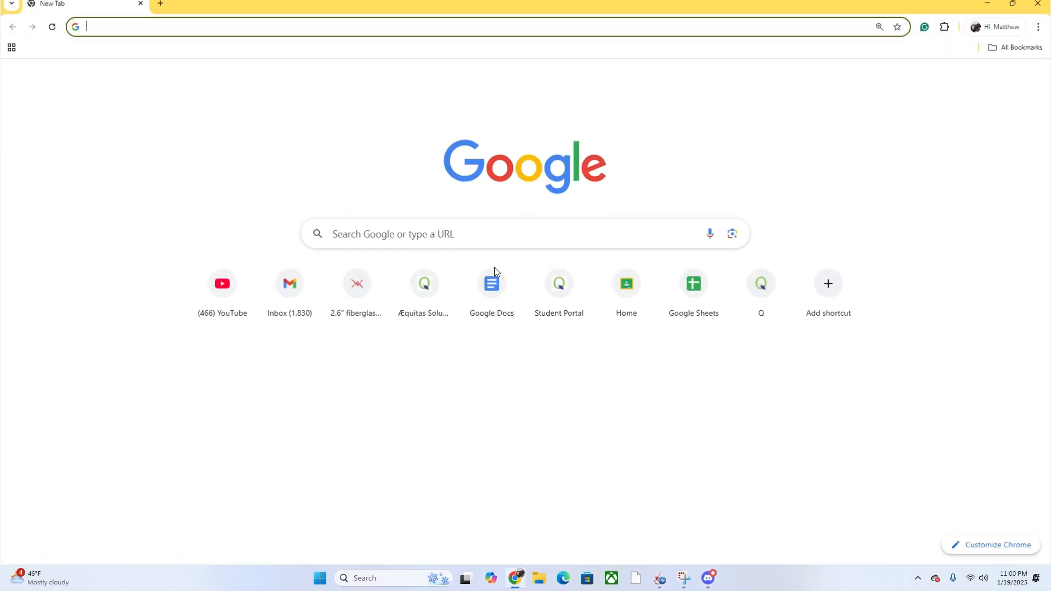
pyautogui.write('F32-6T')
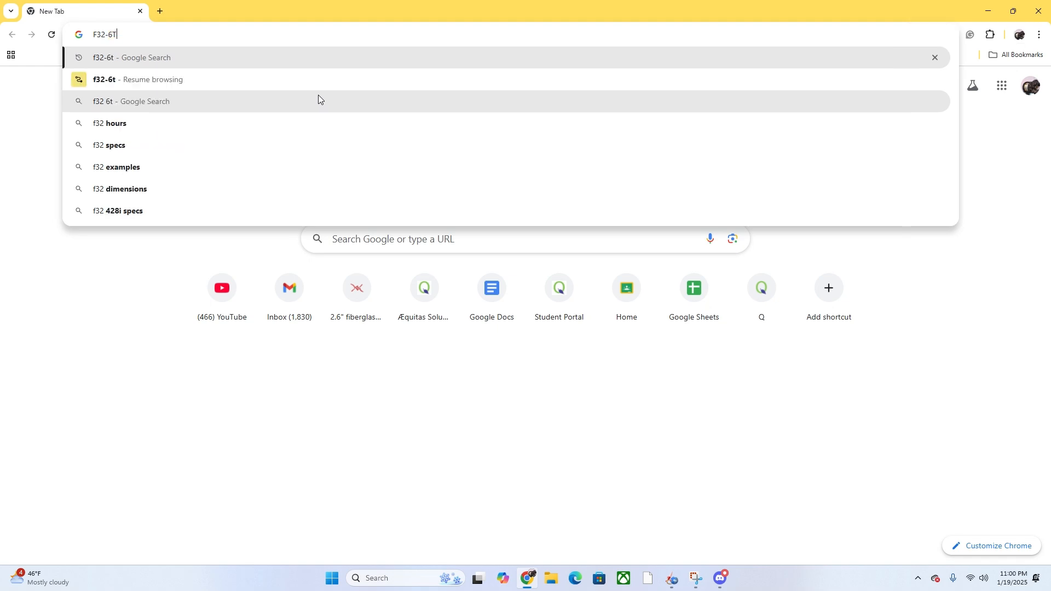
pyautogui.press('Return')
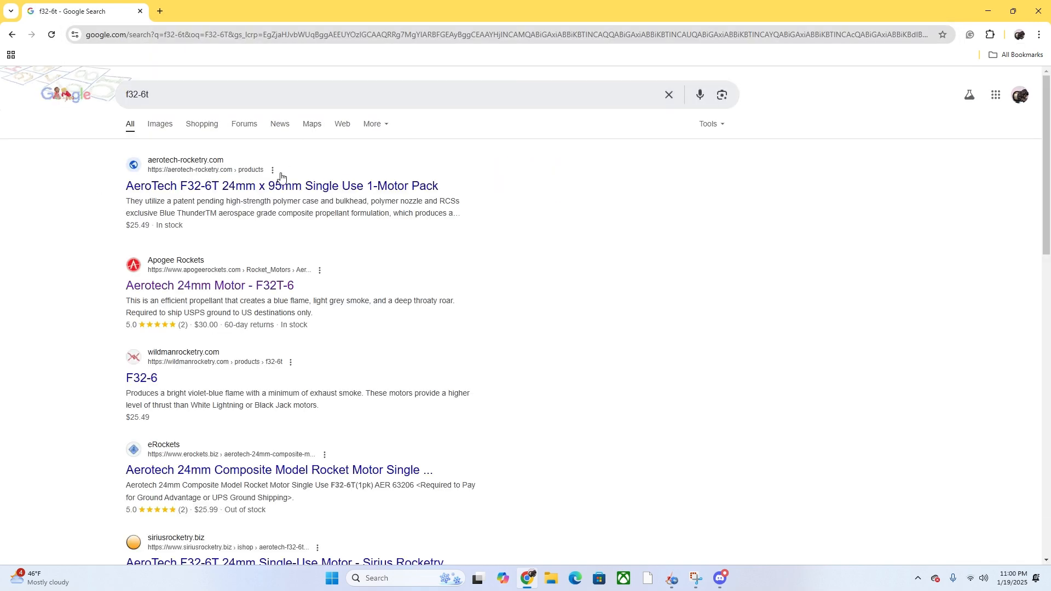
pyautogui.click(246, 187)
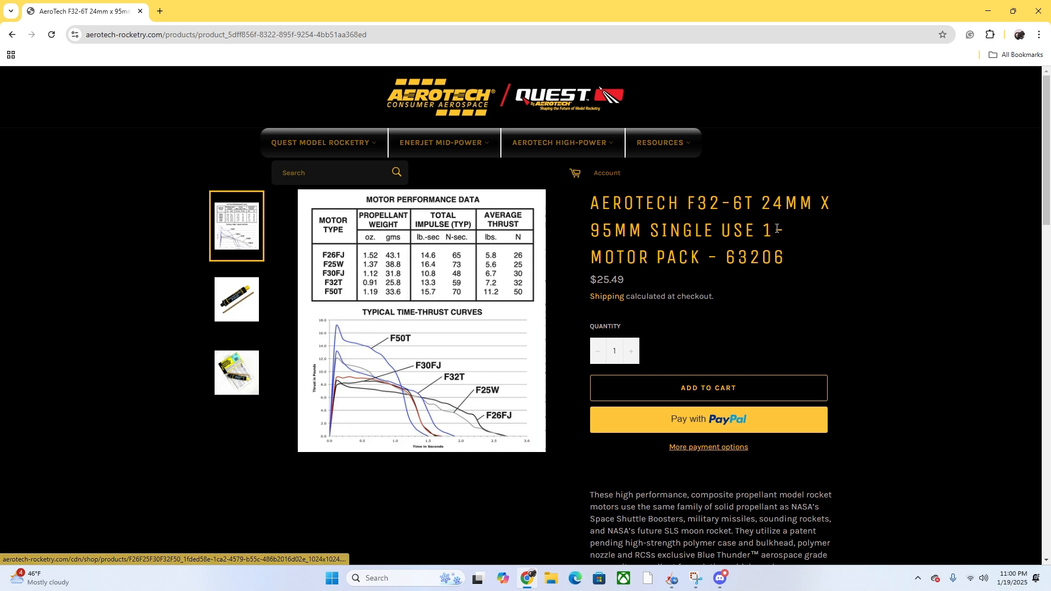
# - Search the AeroTech site for F32 motors, then return to OpenRocket
pyautogui.click(320, 175)
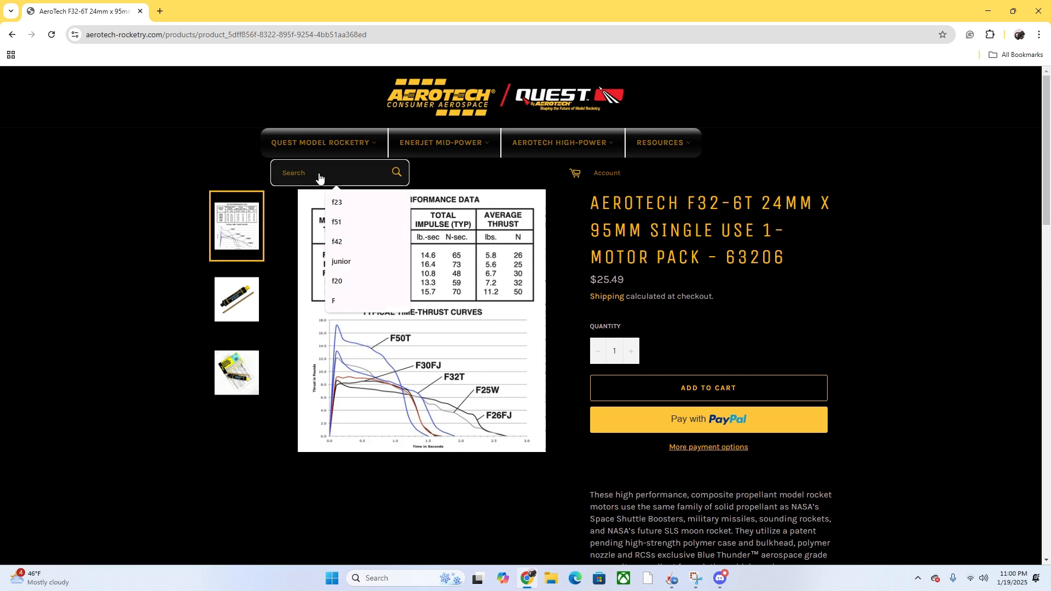
pyautogui.write('F32')
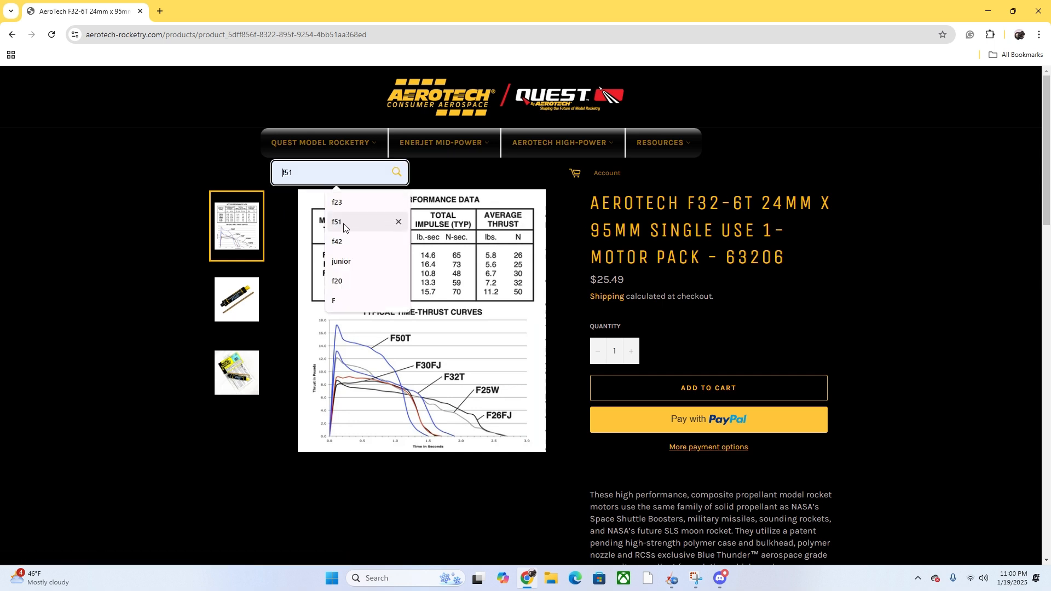
pyautogui.press('Return')
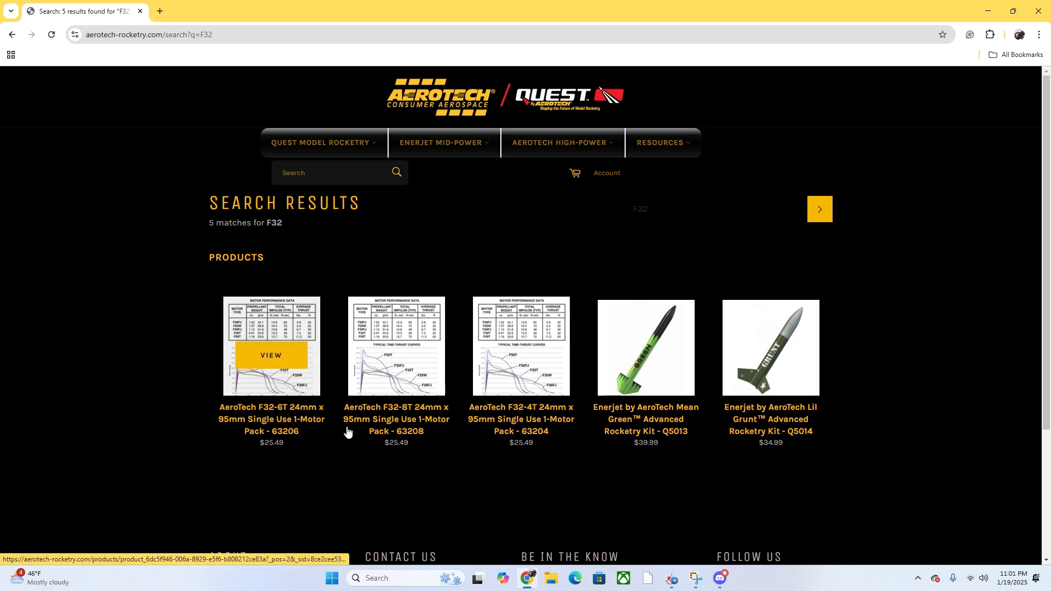
pyautogui.click(672, 579)
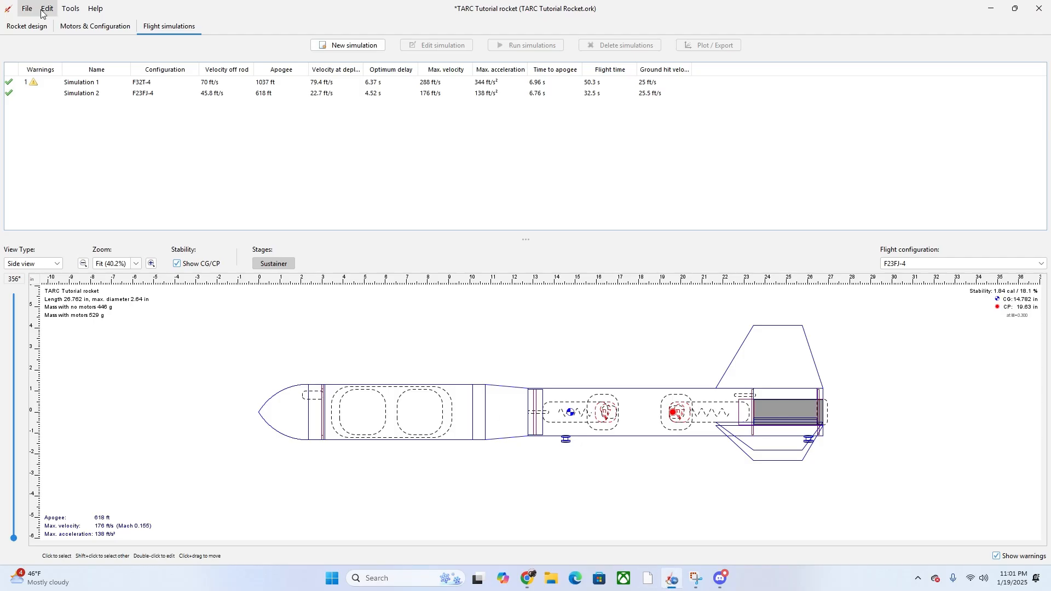
# - Add an AeroTech F32T configuration with a 6 s ejection delay, creating Simulation 3
pyautogui.click(144, 83)
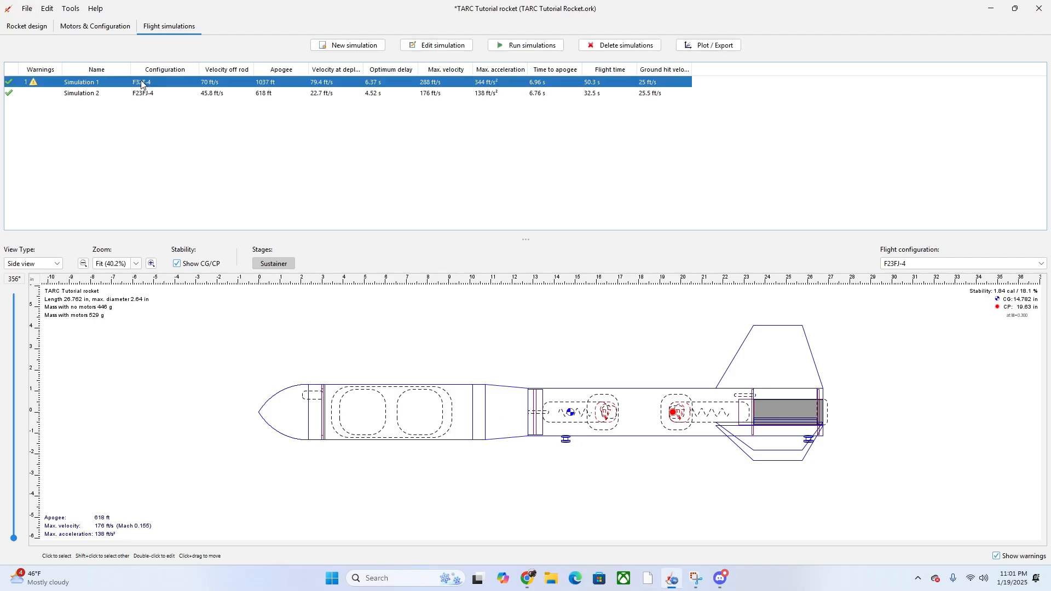
pyautogui.click(123, 30)
pyautogui.click(364, 45)
pyautogui.click(237, 474)
pyautogui.press('BackSpace')
pyautogui.press('BackSpace')
pyautogui.write('32')
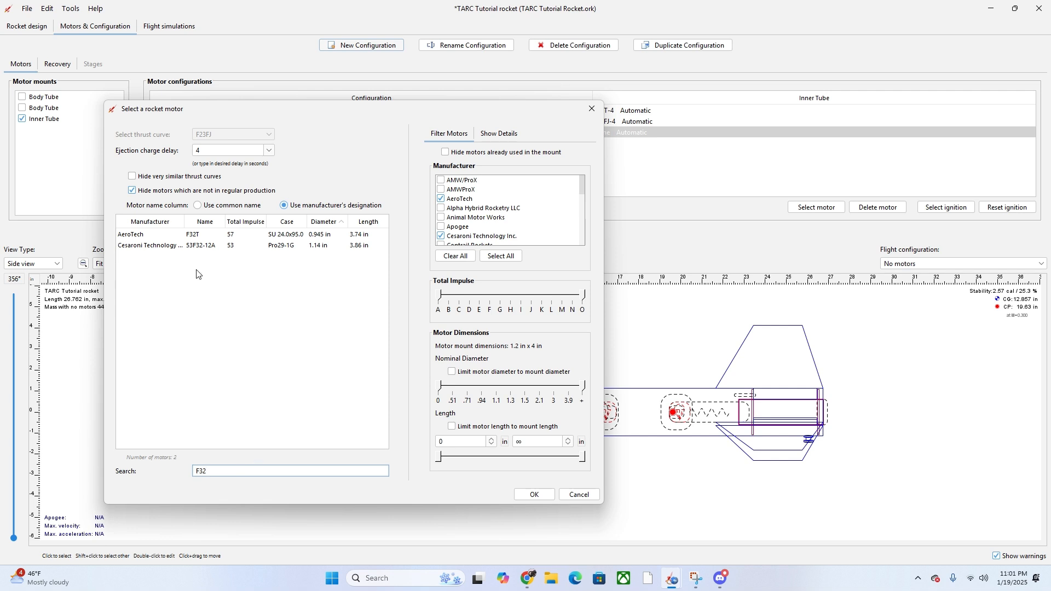
pyautogui.click(204, 236)
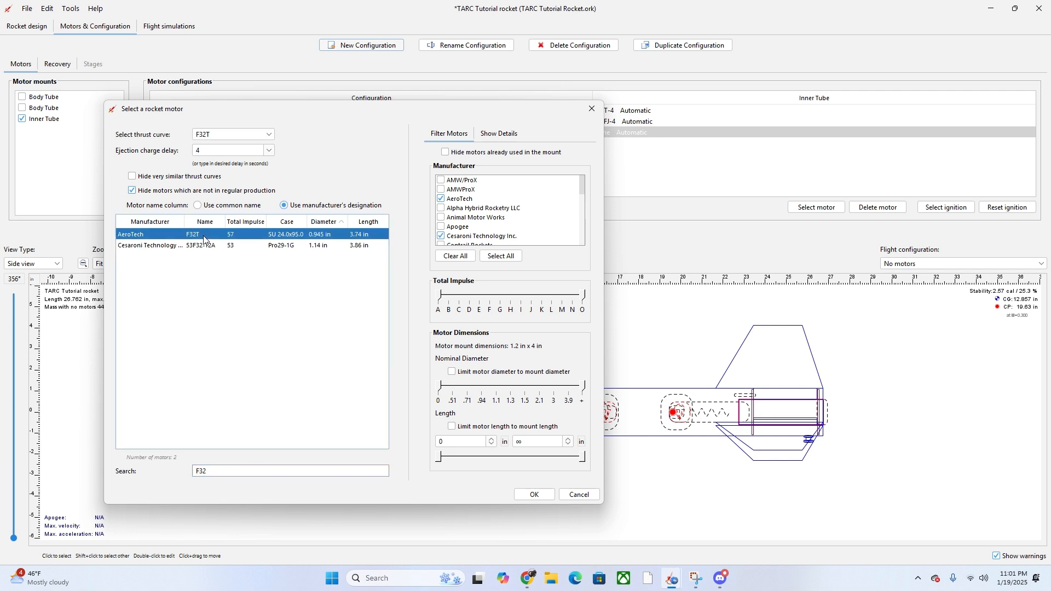
pyautogui.click(227, 154)
pyautogui.press('BackSpace')
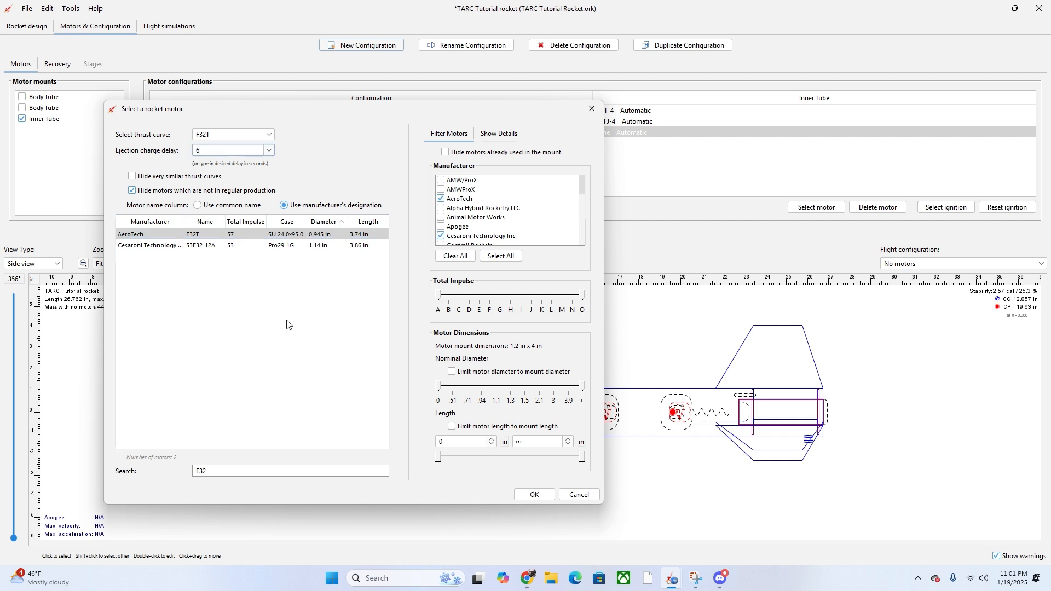
pyautogui.click(530, 494)
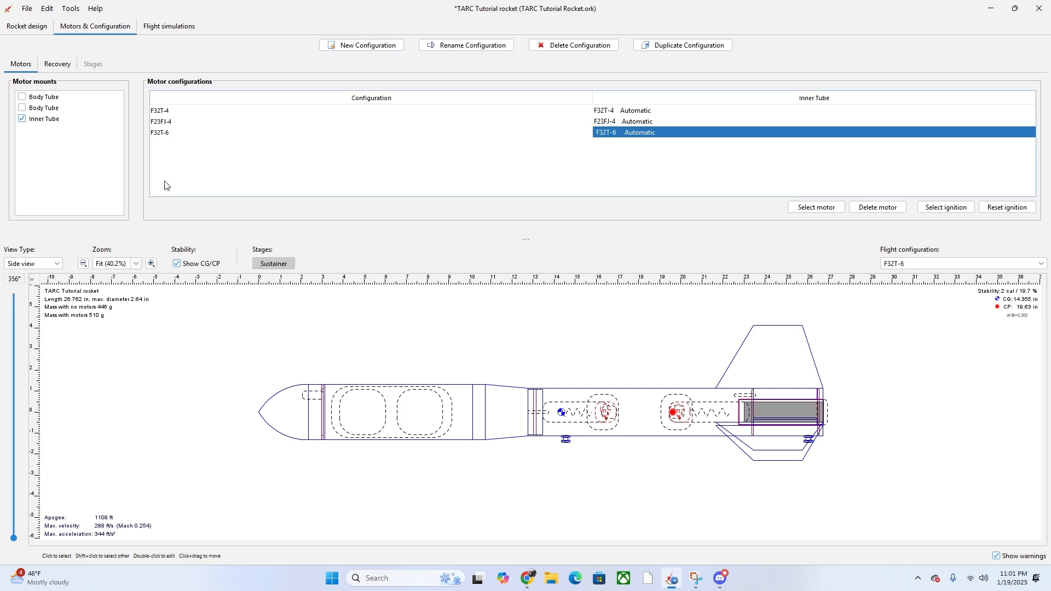
pyautogui.click(190, 26)
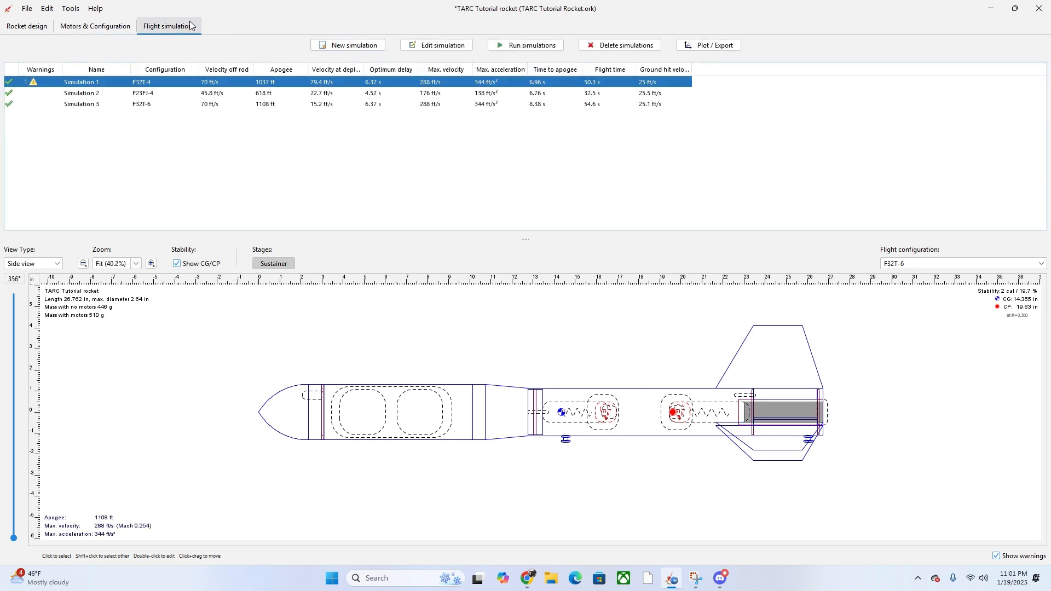
# - Select Simulations 1, 2 and 3 together in the Flight simulations table
pyautogui.click(164, 113)
pyautogui.click(165, 105)
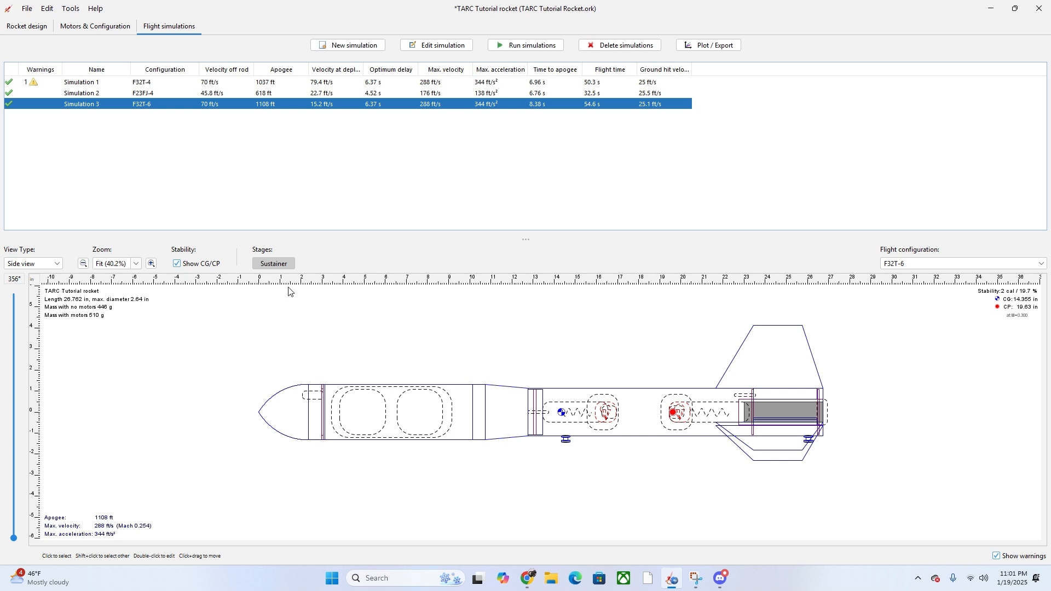
pyautogui.click(209, 94)
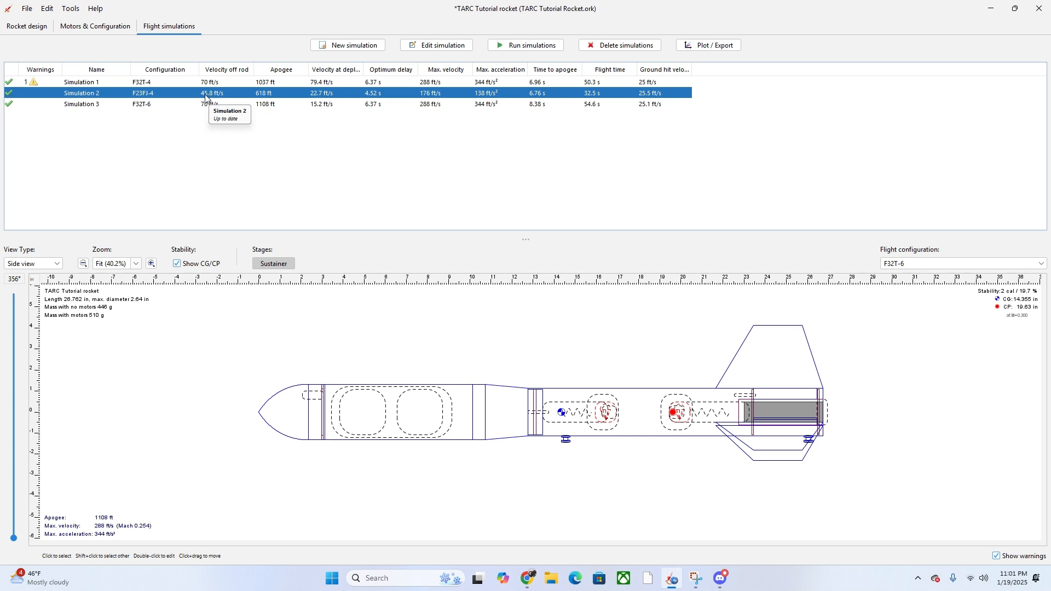
pyautogui.keyDown('ctrl'); pyautogui.click(251, 84); pyautogui.keyUp('ctrl')
pyautogui.keyDown('ctrl'); pyautogui.click(250, 105); pyautogui.keyUp('ctrl')
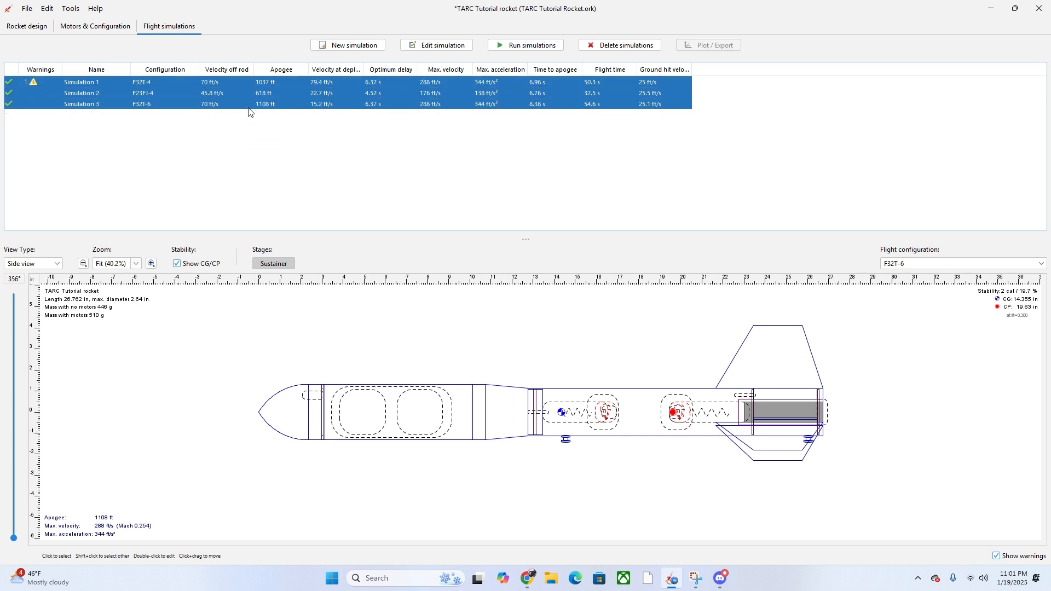
# - Open the combined edit of all three simulations and set the wind model to Multi-level
pyautogui.click(436, 46)
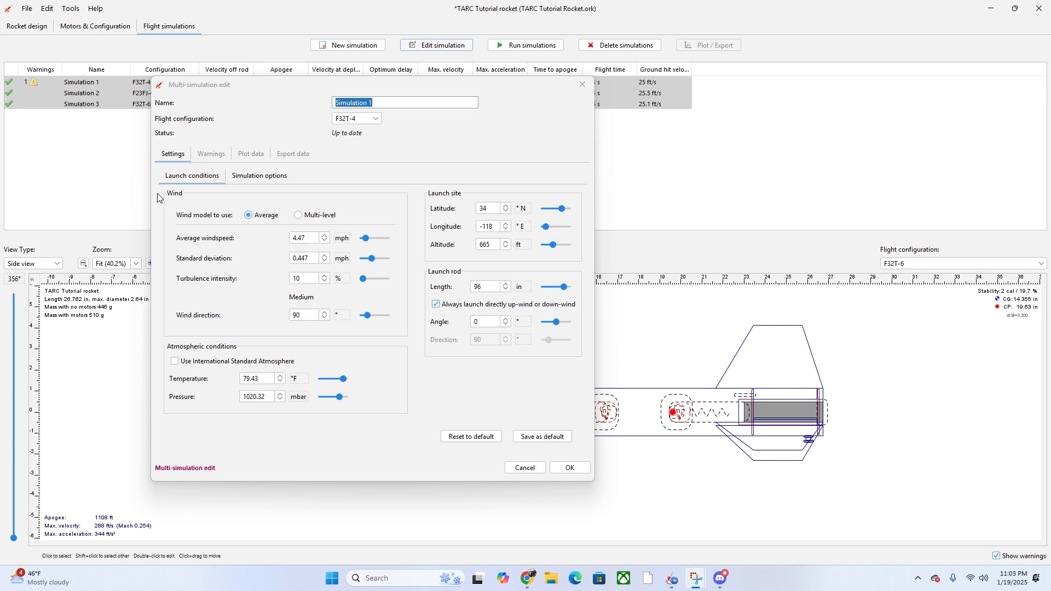
pyautogui.click(303, 216)
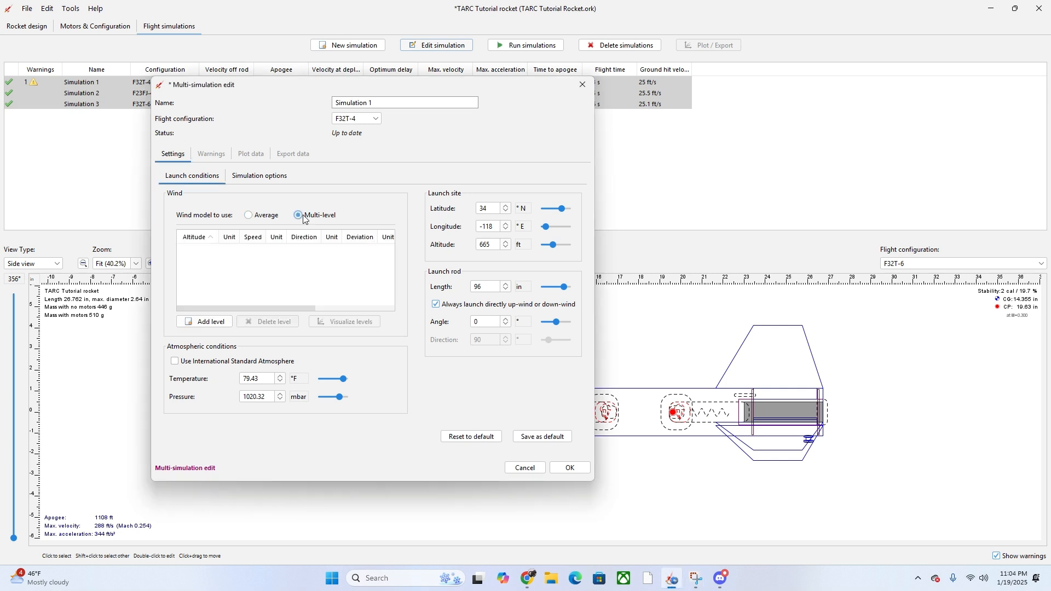
# - Add a new wind level and start editing its altitude value
pyautogui.click(205, 322)
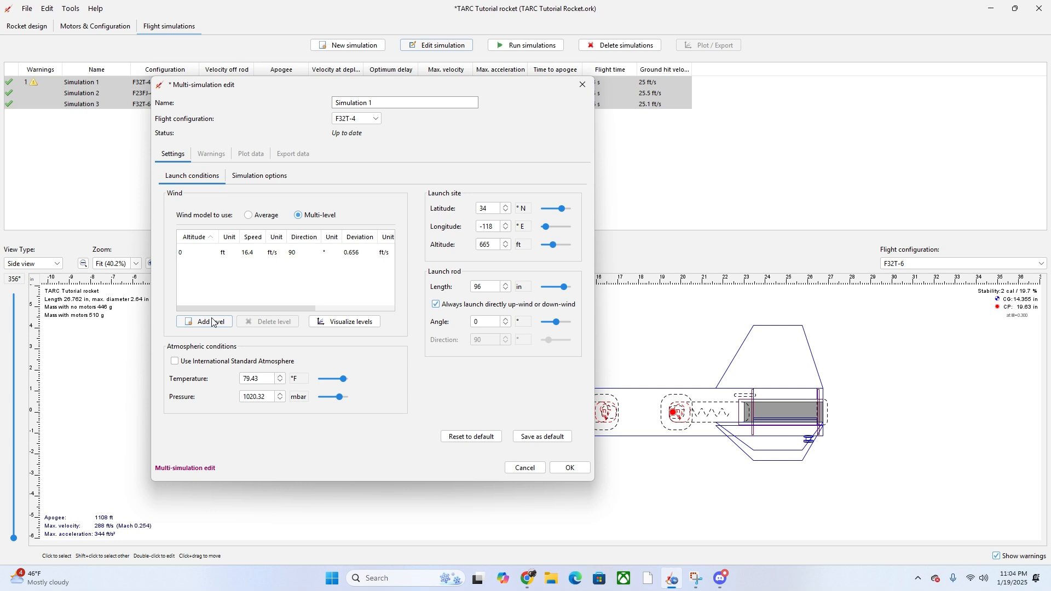
pyautogui.doubleClick(195, 254)
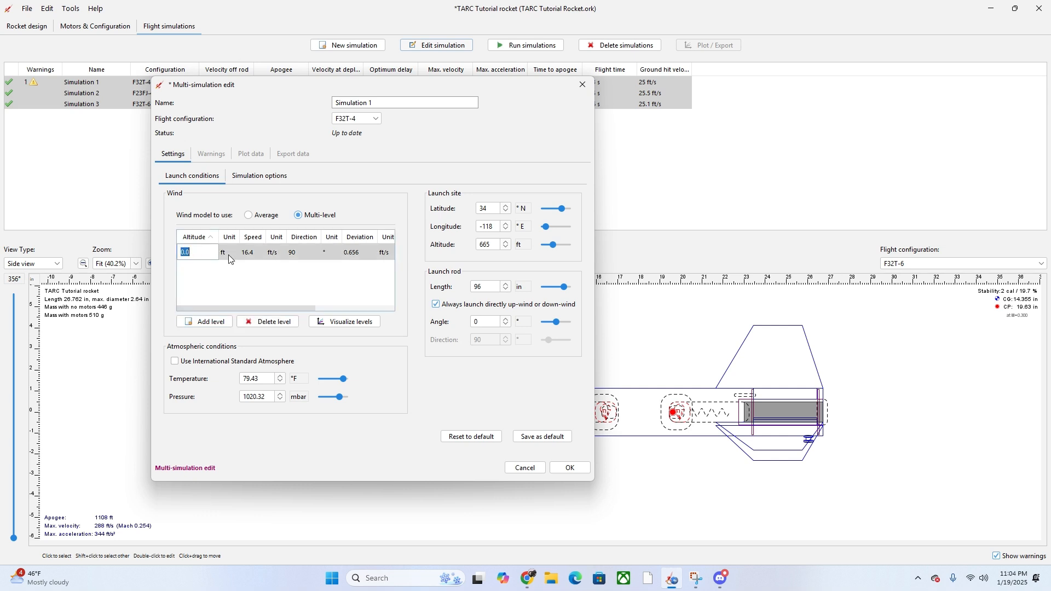
pyautogui.click(199, 256)
# - Load windy.com in a new tab and open the FW8697 Moorpark weather station
pyautogui.click(528, 578)
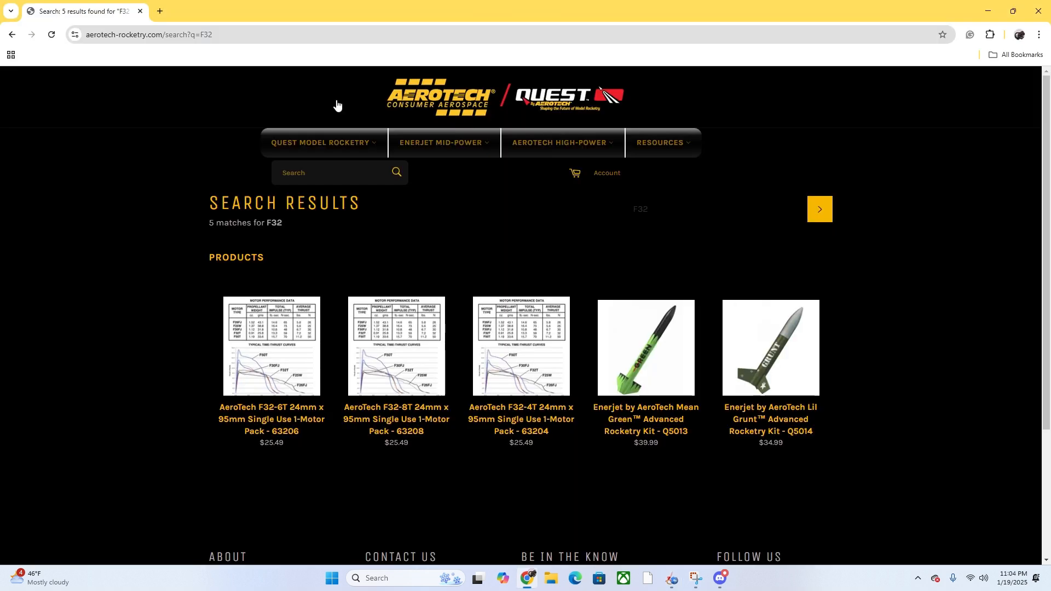
pyautogui.click(161, 11)
pyautogui.write('W')
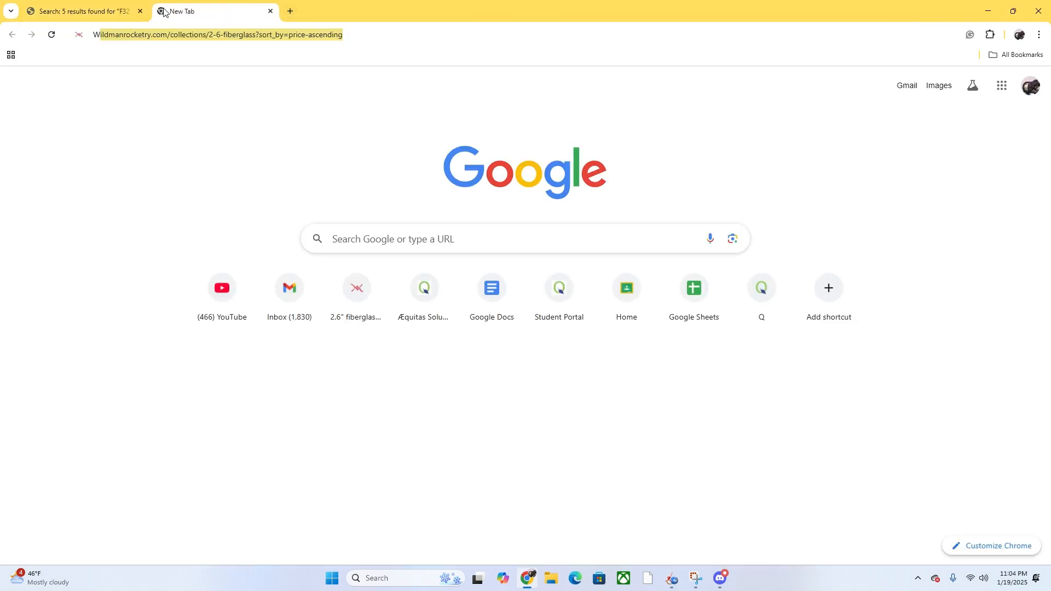
pyautogui.write('INDYCO')
pyautogui.press('BackSpace')
pyautogui.press('BackSpace')
pyautogui.write('.COM')
pyautogui.press('Return')
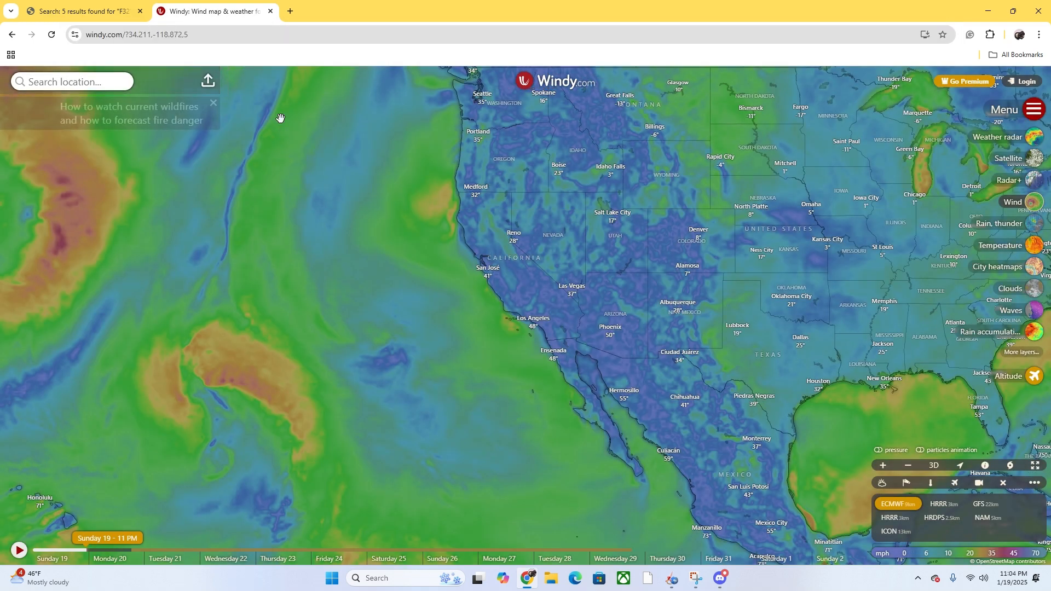
pyautogui.click(53, 77)
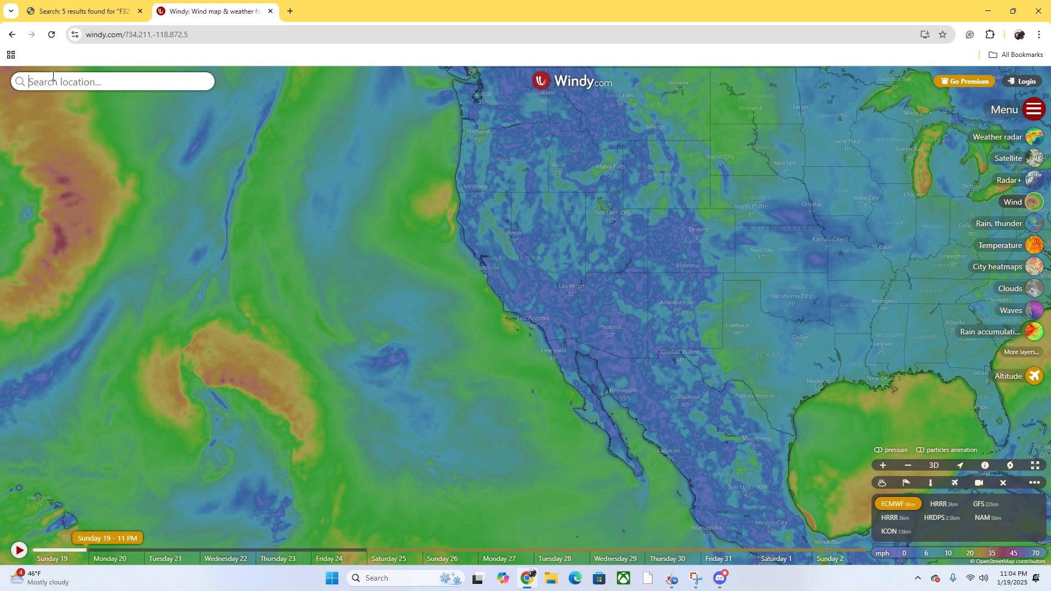
pyautogui.write('moorpark')
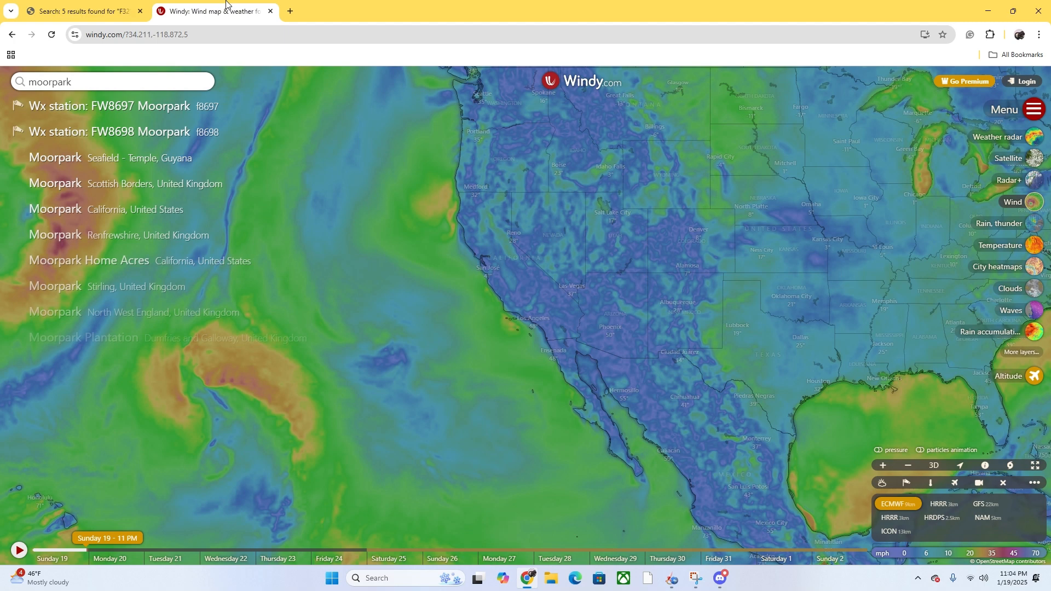
pyautogui.press('Return')
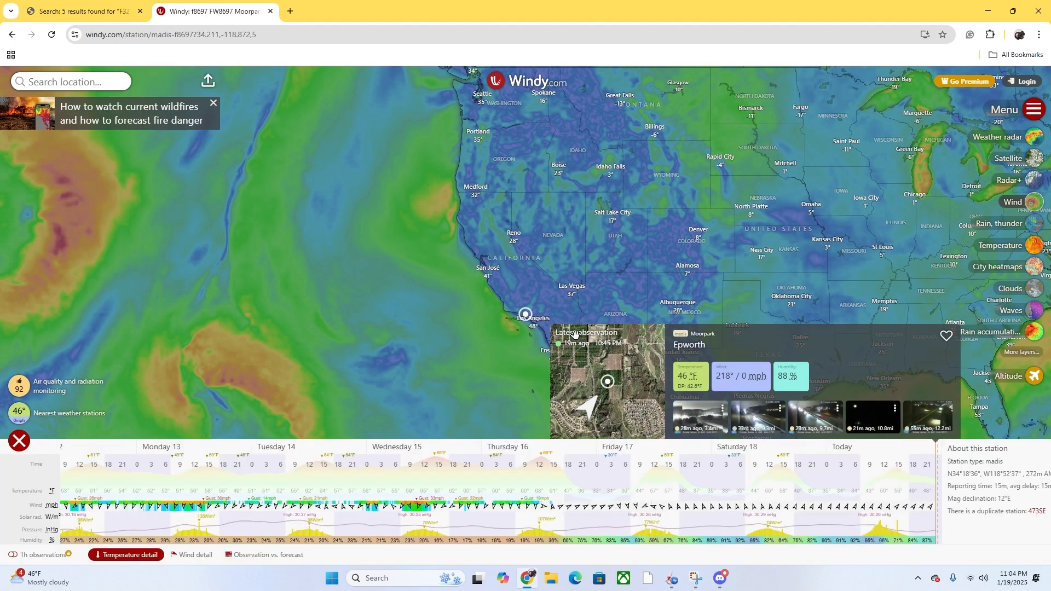
# - Zoom the map in on Moorpark near Walnut Canyon Road and pick a spot for wind
pyautogui.scroll(1, 525, 191)
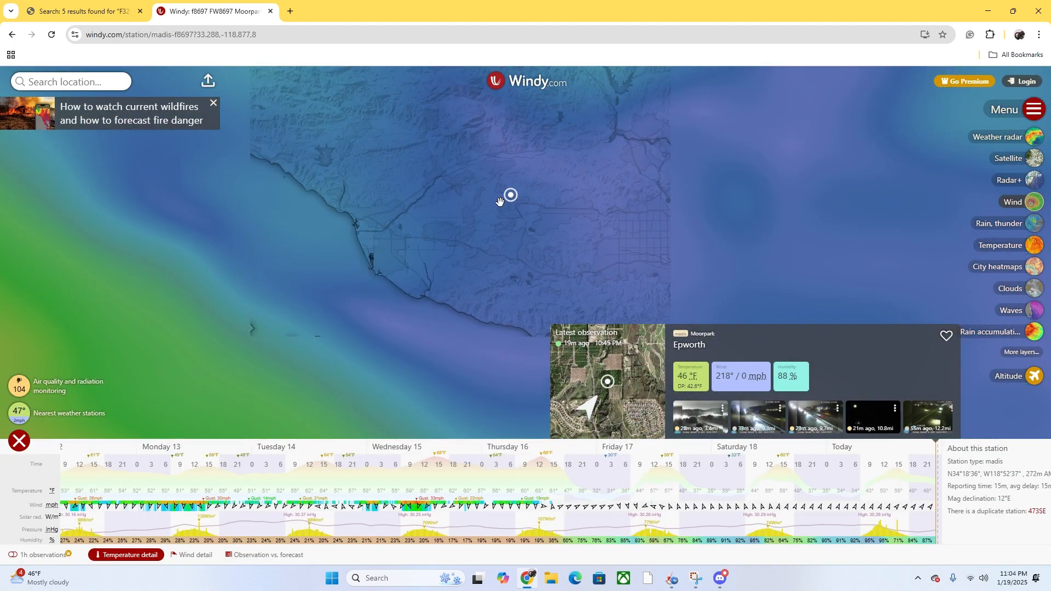
pyautogui.scroll(4, 499, 201)
pyautogui.scroll(1, 549, 186)
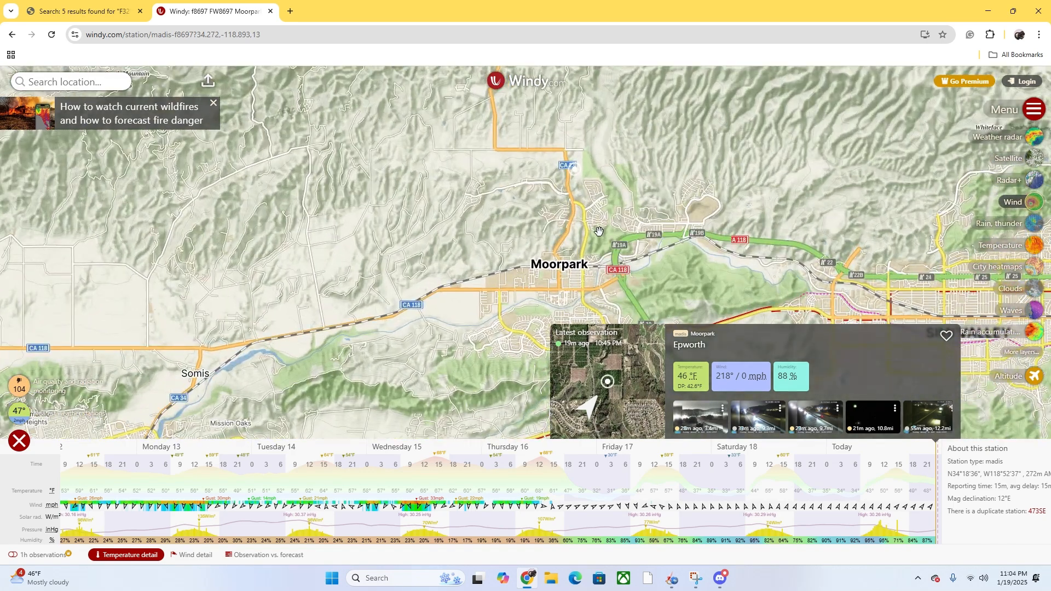
pyautogui.scroll(2, 546, 251)
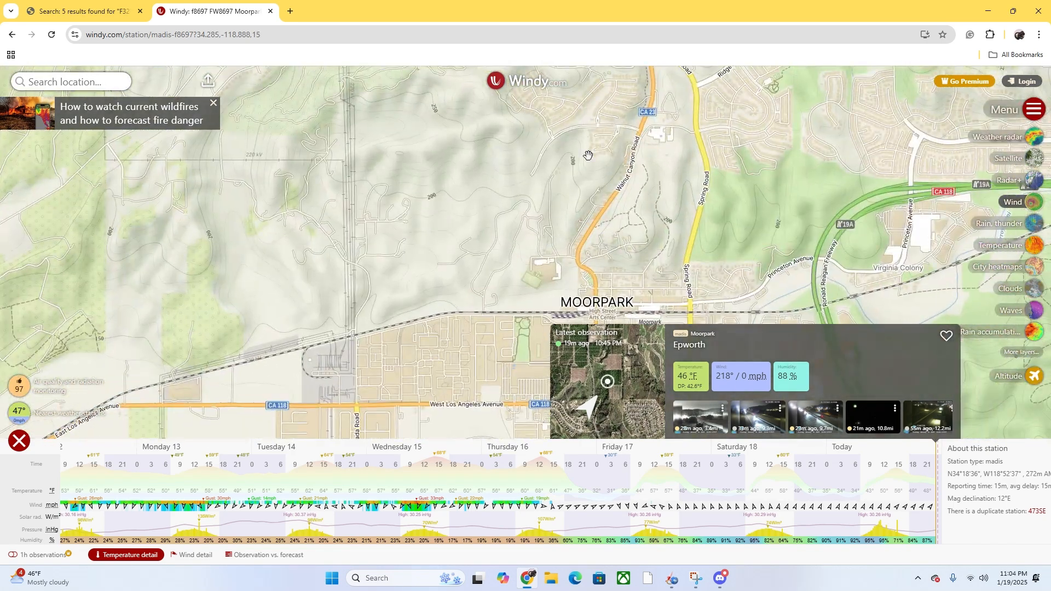
pyautogui.scroll(1, 591, 154)
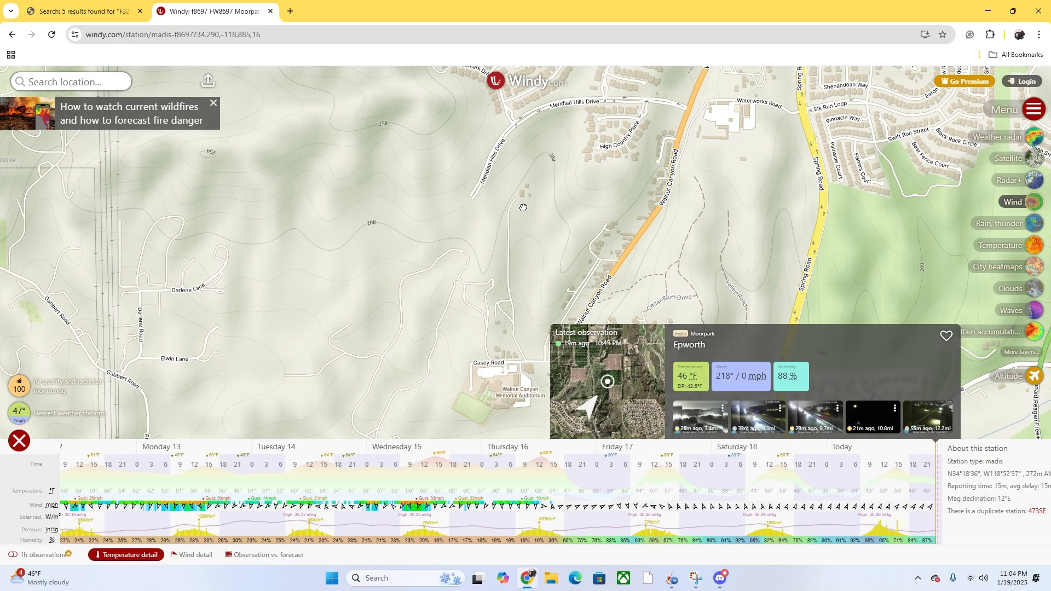
pyautogui.scroll(-2, 546, 226)
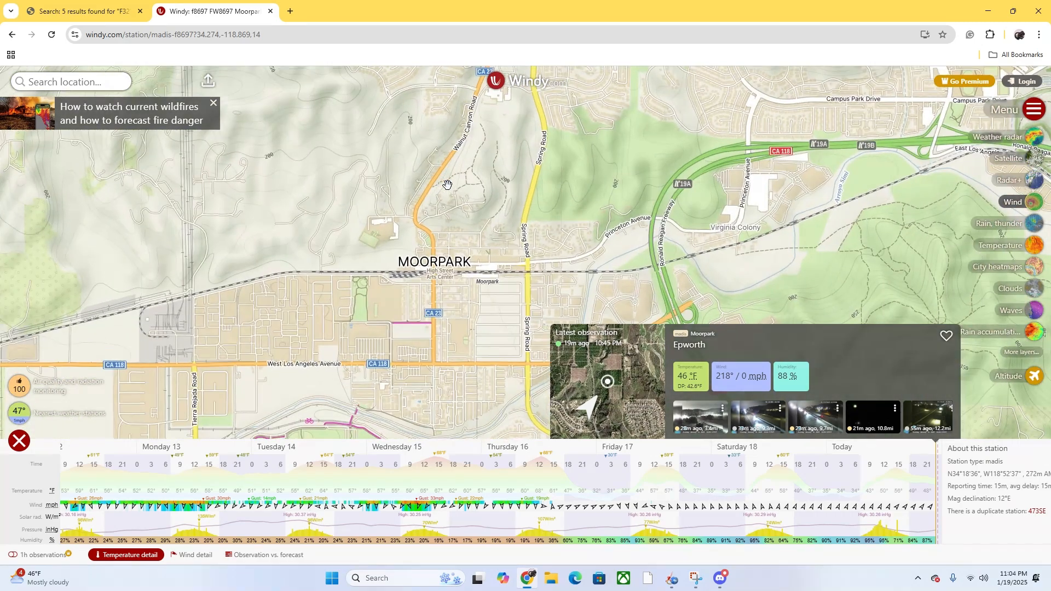
pyautogui.moveTo(443, 168); pyautogui.dragTo(510, 263)
pyautogui.moveTo(467, 219); pyautogui.dragTo(495, 247)
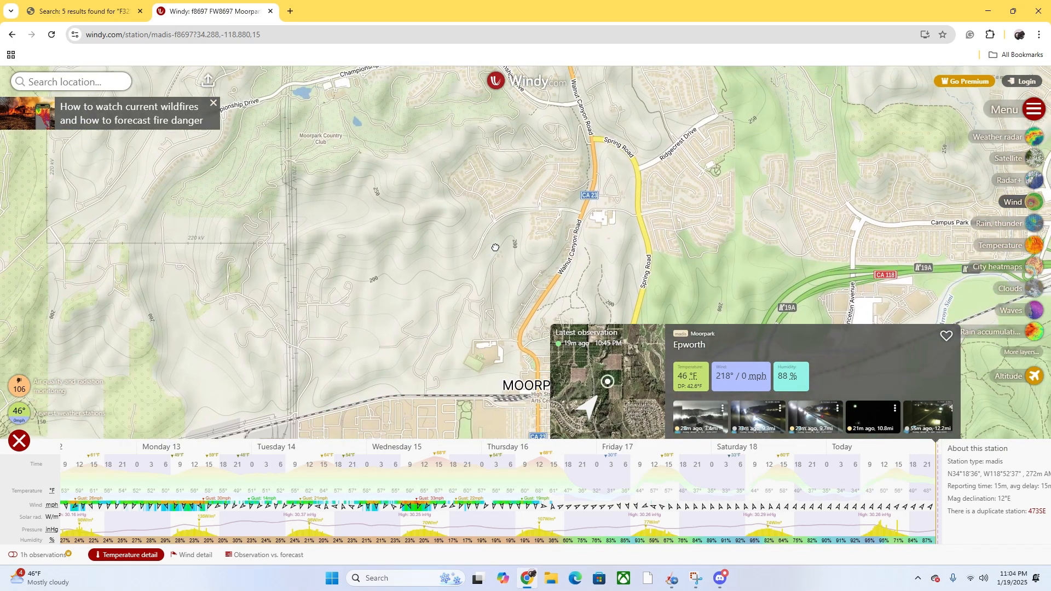
pyautogui.scroll(1, 512, 253)
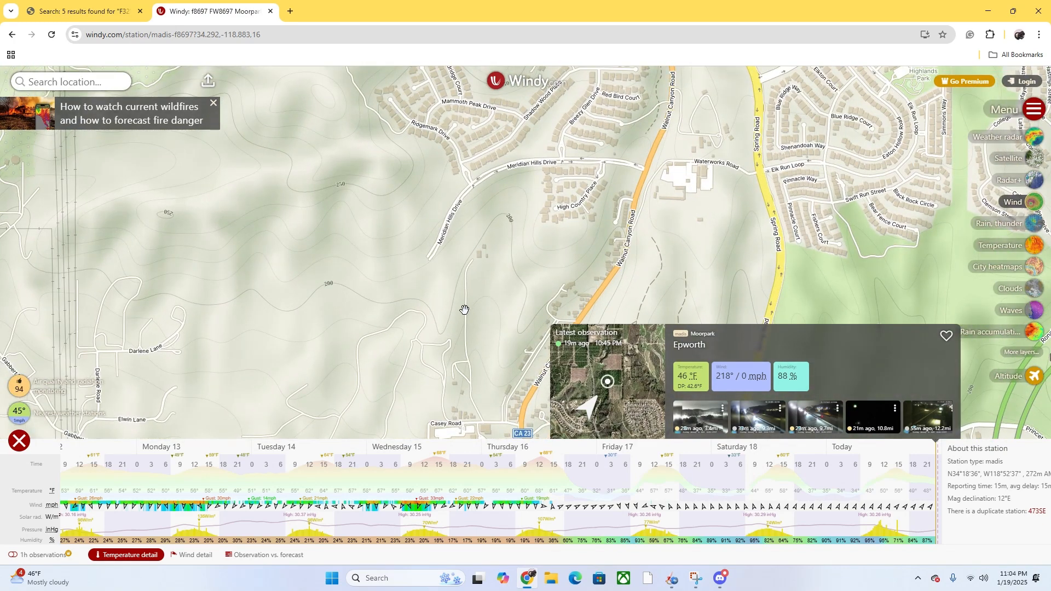
pyautogui.moveTo(486, 332); pyautogui.dragTo(462, 244)
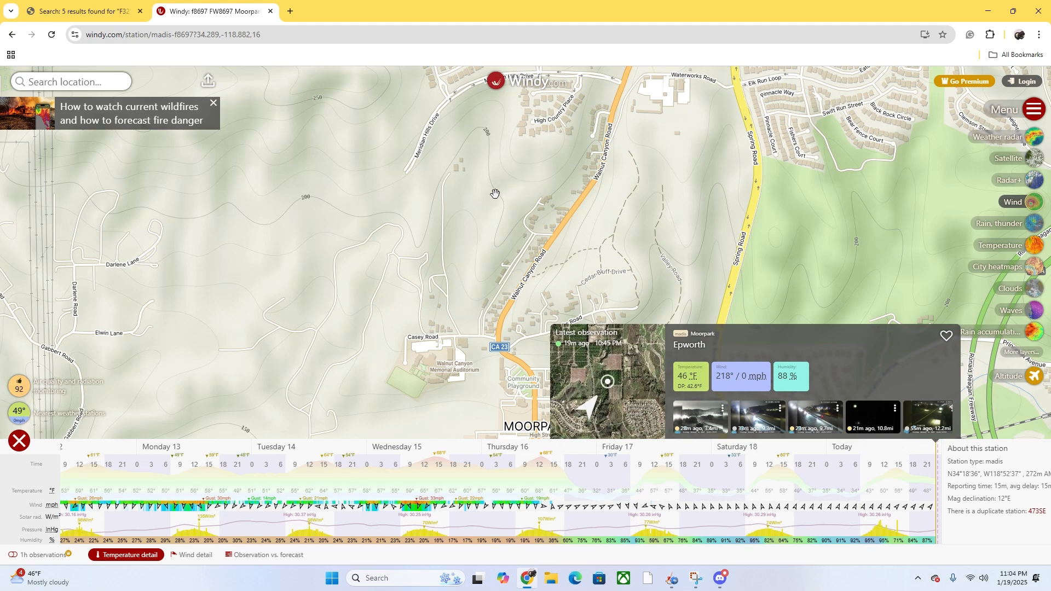
pyautogui.scroll(-1, 489, 206)
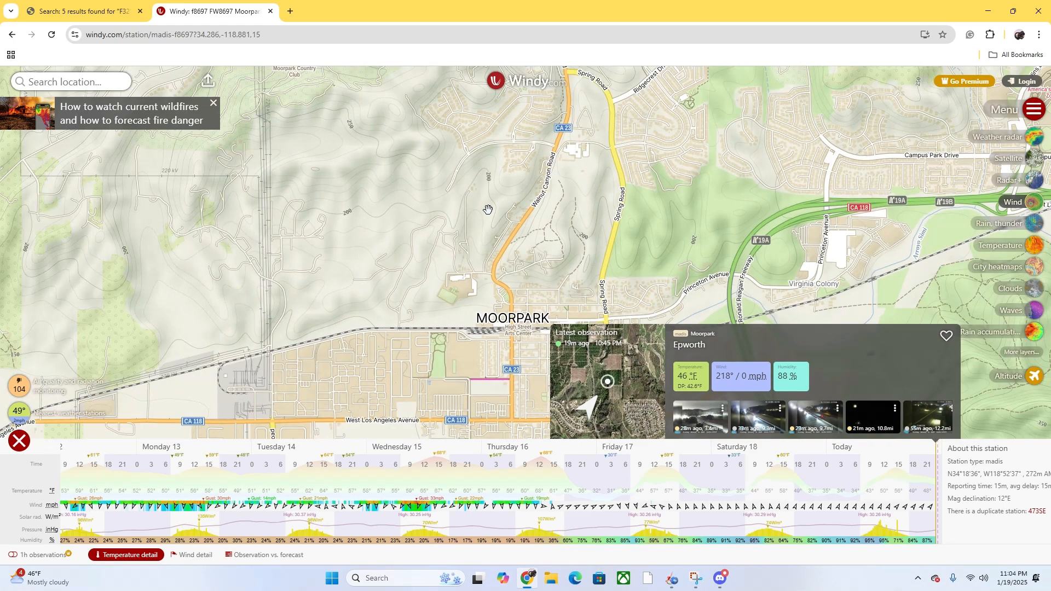
pyautogui.scroll(-1, 487, 210)
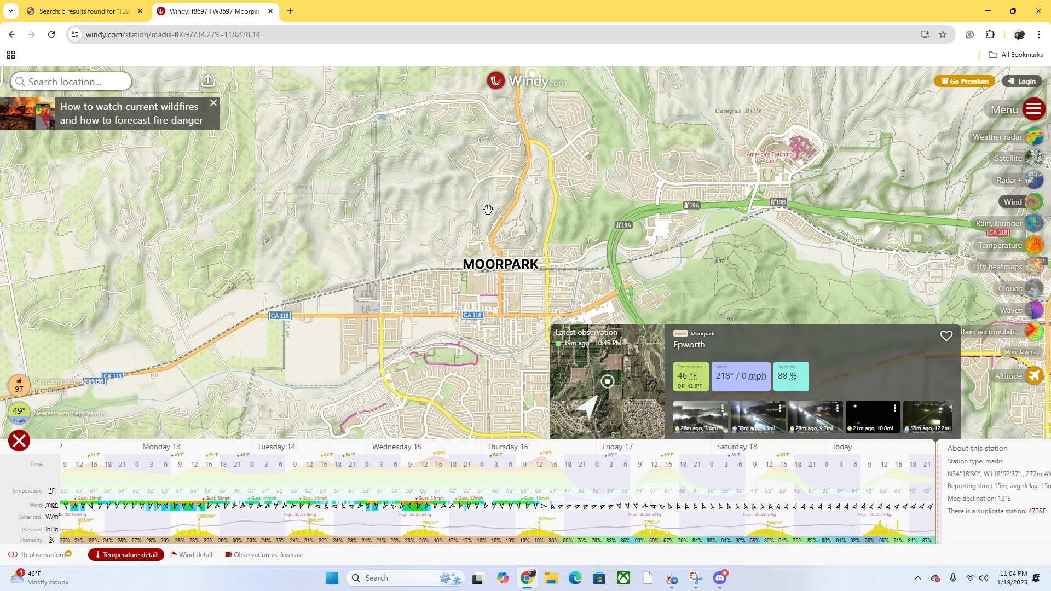
pyautogui.click(487, 208)
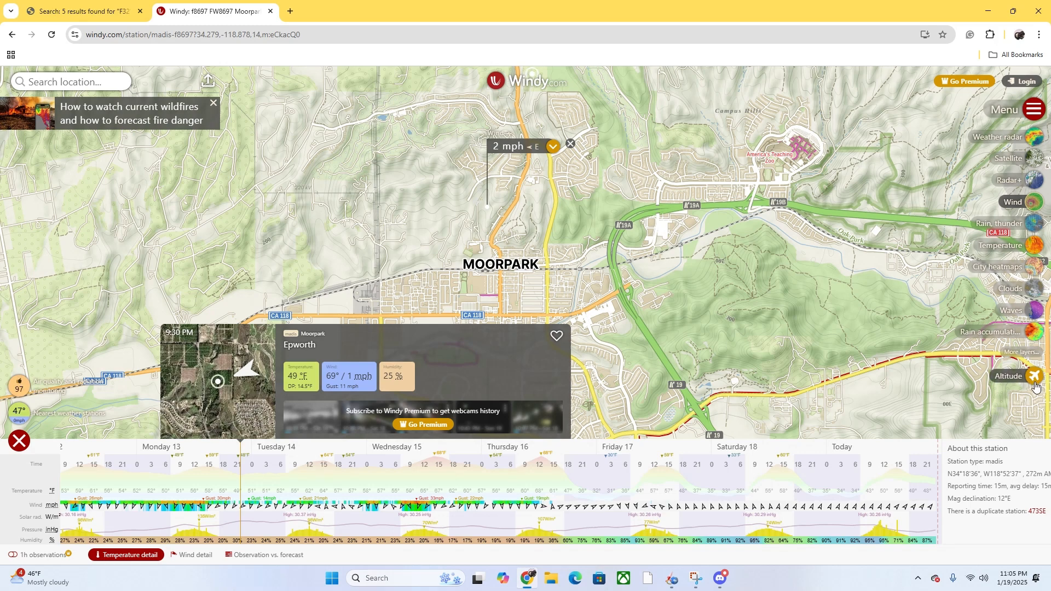
# - Show the Moorpark wind at 100 m altitude and move the forecast to Saturday midday
pyautogui.moveTo(1034, 385)
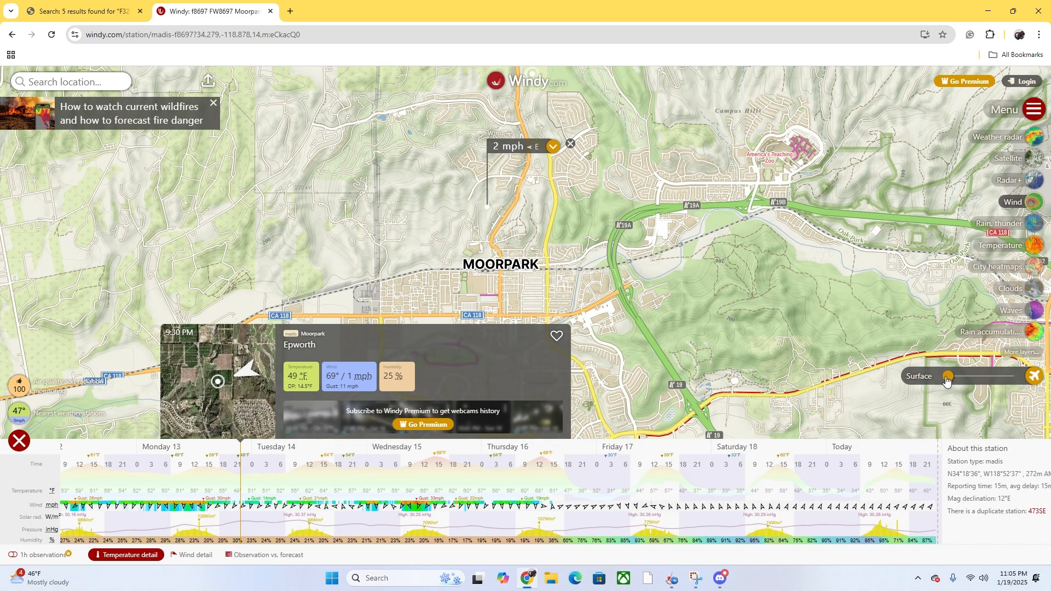
pyautogui.moveTo(947, 379); pyautogui.dragTo(949, 382)
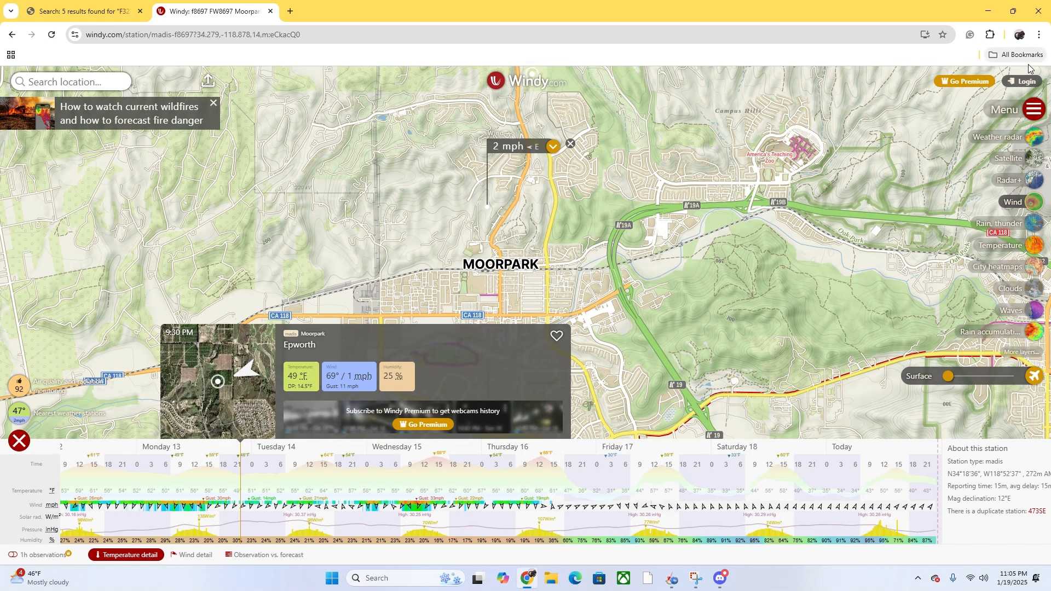
pyautogui.click(772, 512)
# - Apply the Average wind model (4.47 mph from 90°) to all three simulations
pyautogui.click(677, 580)
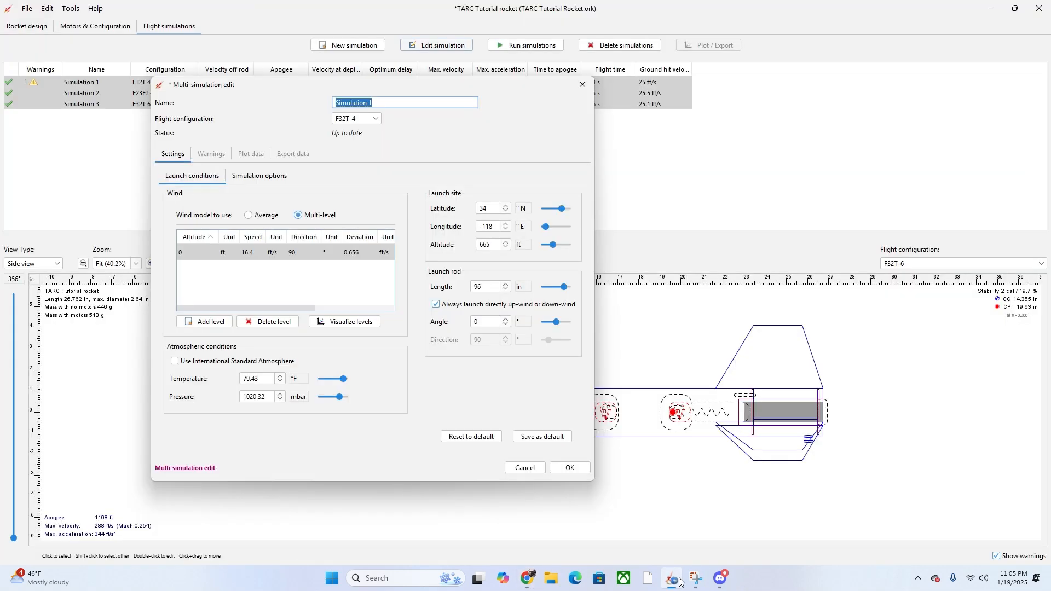
pyautogui.click(257, 216)
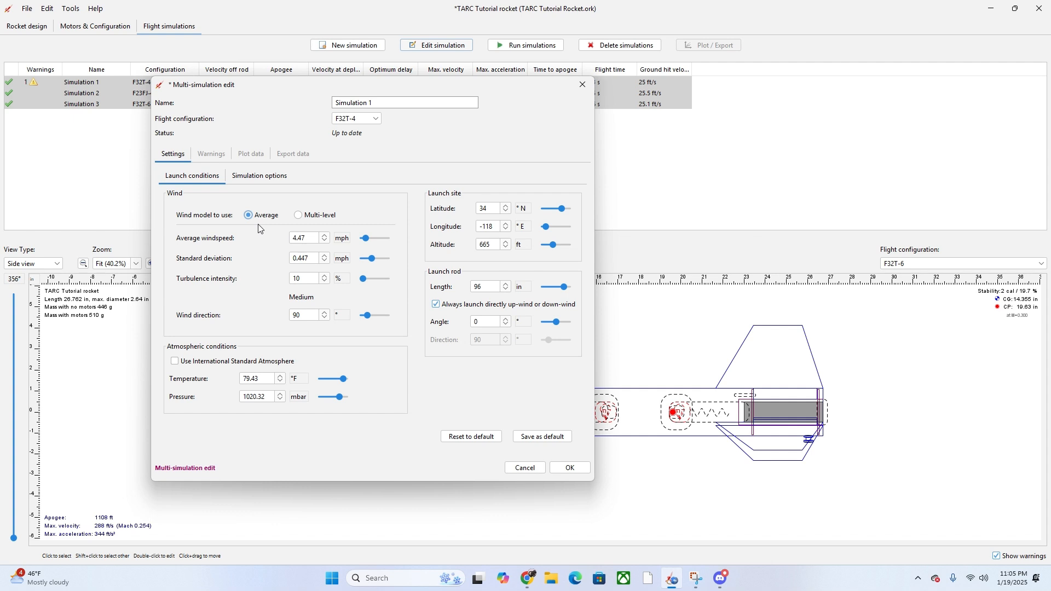
pyautogui.click(565, 475)
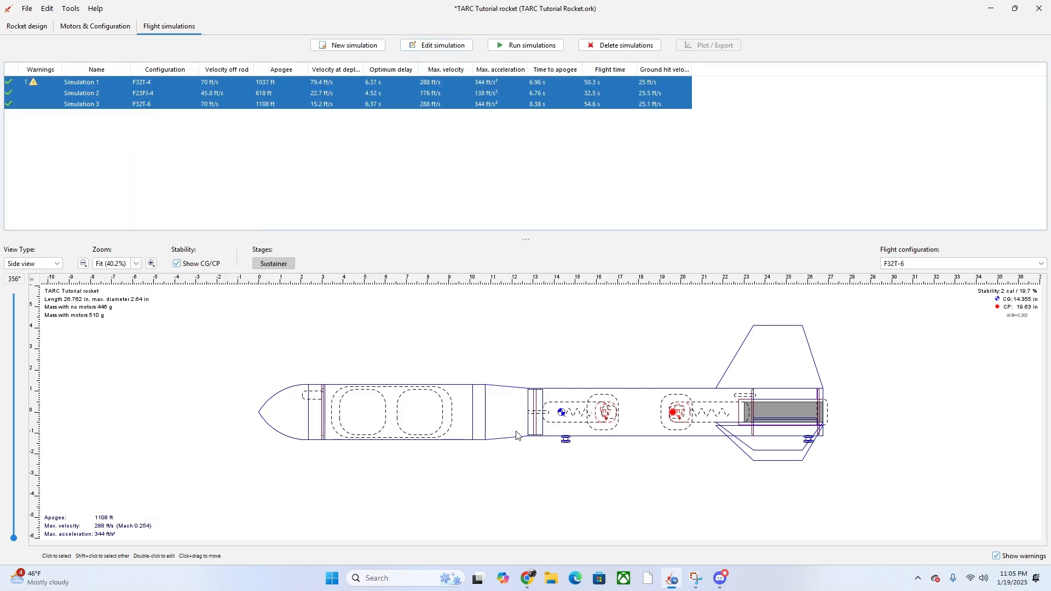
# - Deselect the simulation rows and switch to the Rocket design view with the Sustainer tree
pyautogui.click(368, 171)
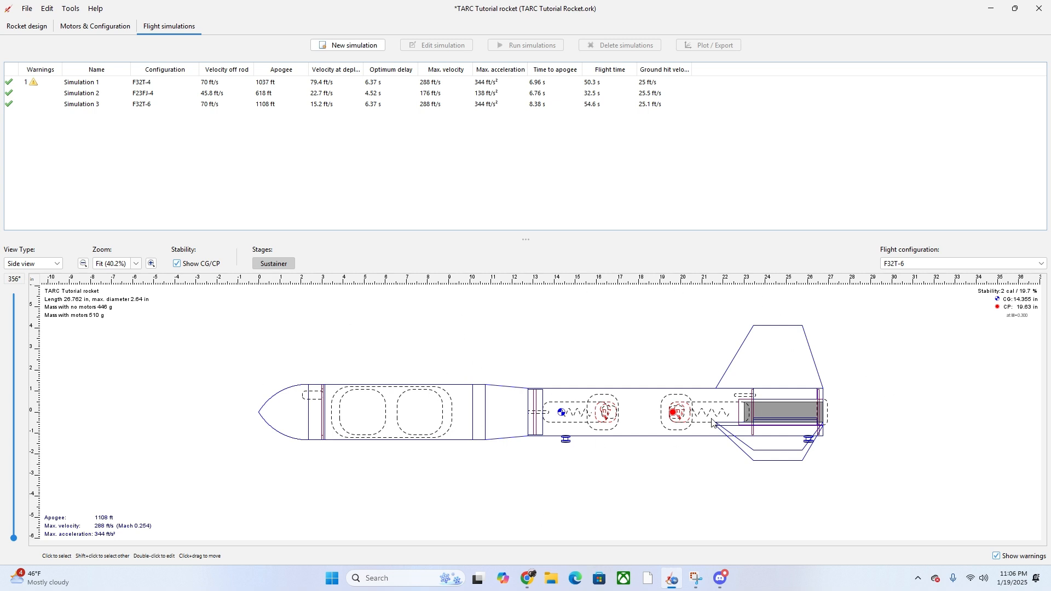
pyautogui.click(29, 26)
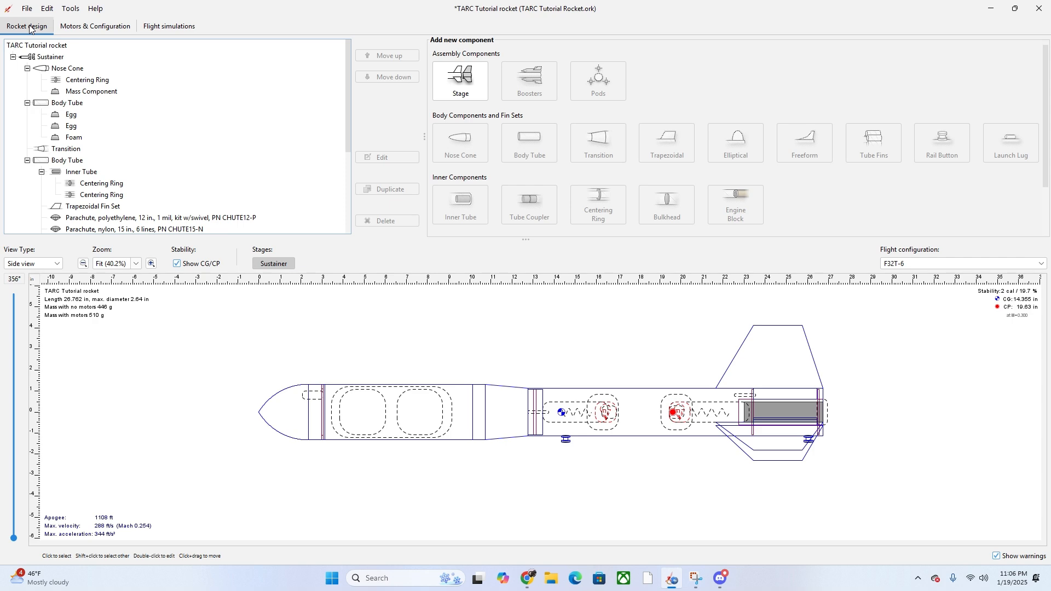
pyautogui.click(70, 8)
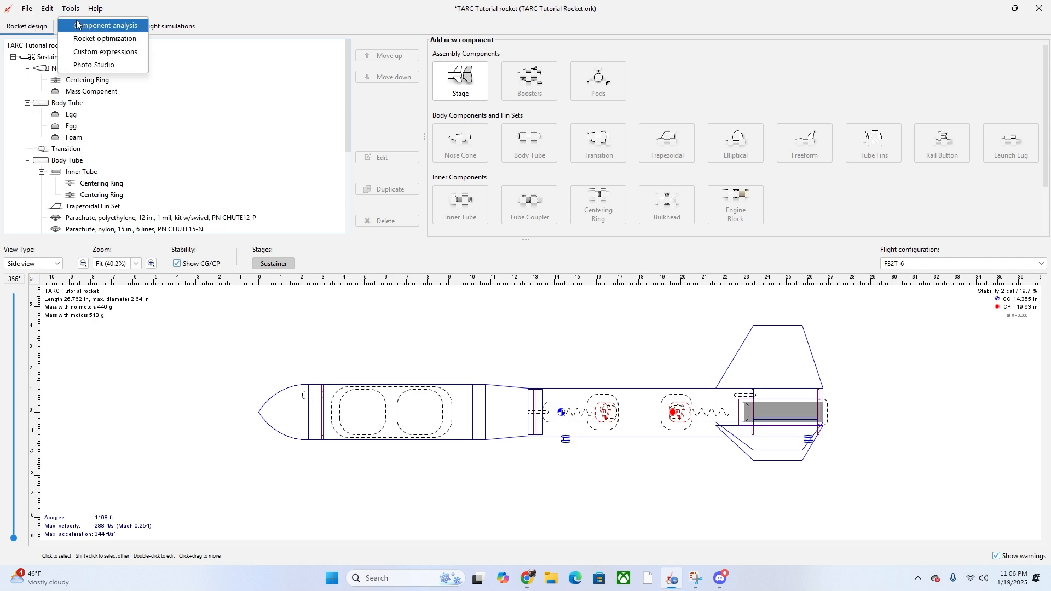
pyautogui.click(76, 25)
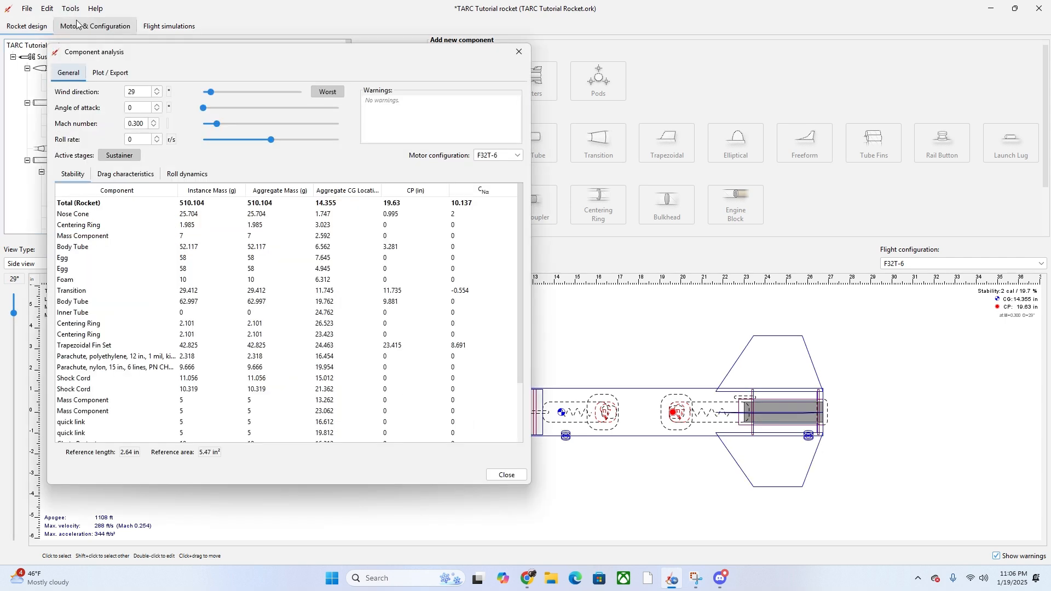
pyautogui.click(117, 174)
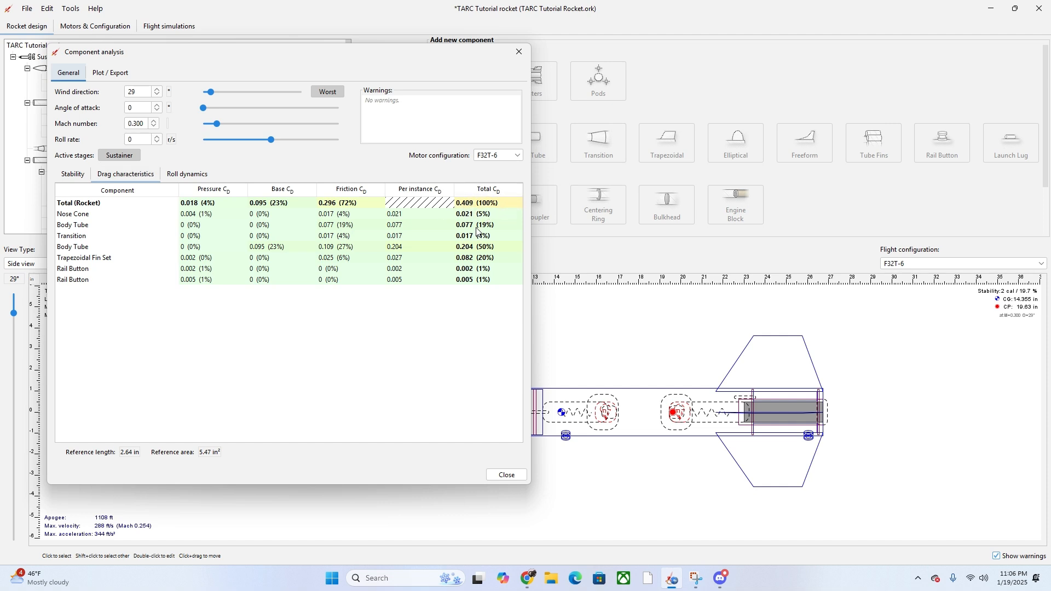
pyautogui.click(500, 477)
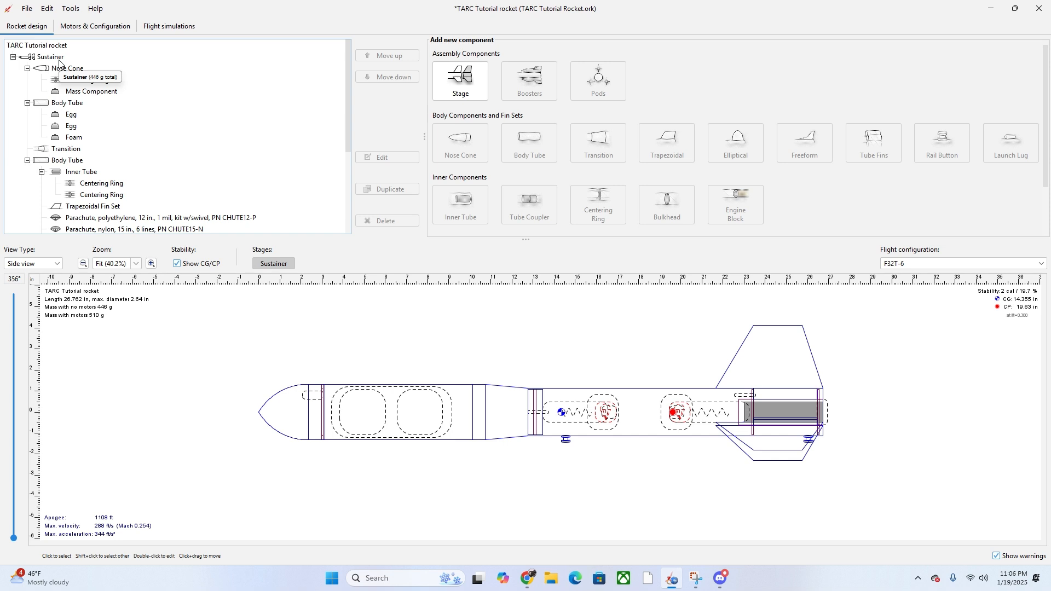
pyautogui.click(170, 27)
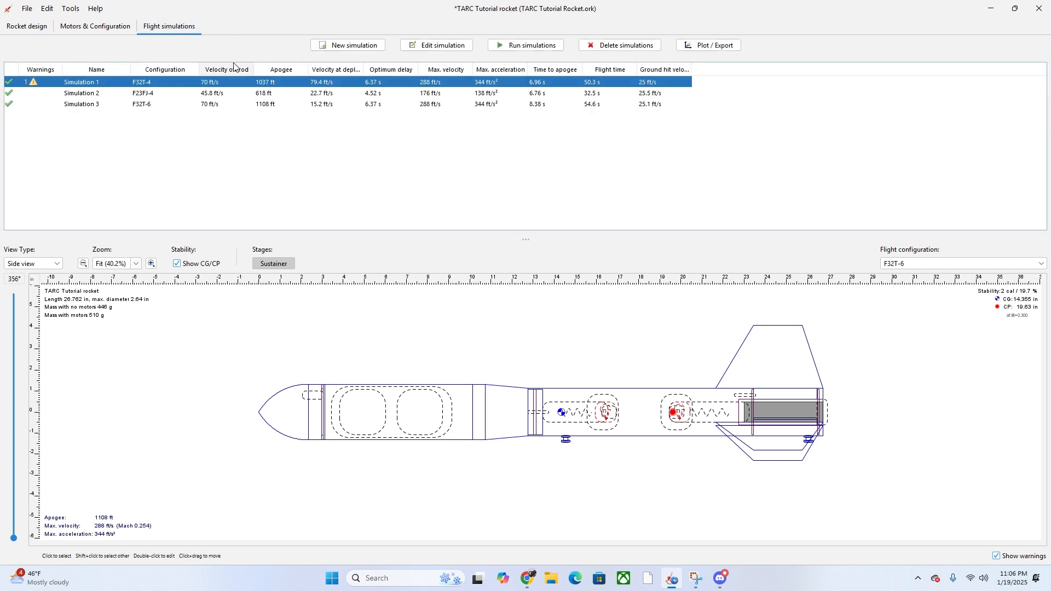
# - Give Simulation 1 average wind of 4.47 mph from 90°, then delete Simulations 2 and 3
pyautogui.click(432, 46)
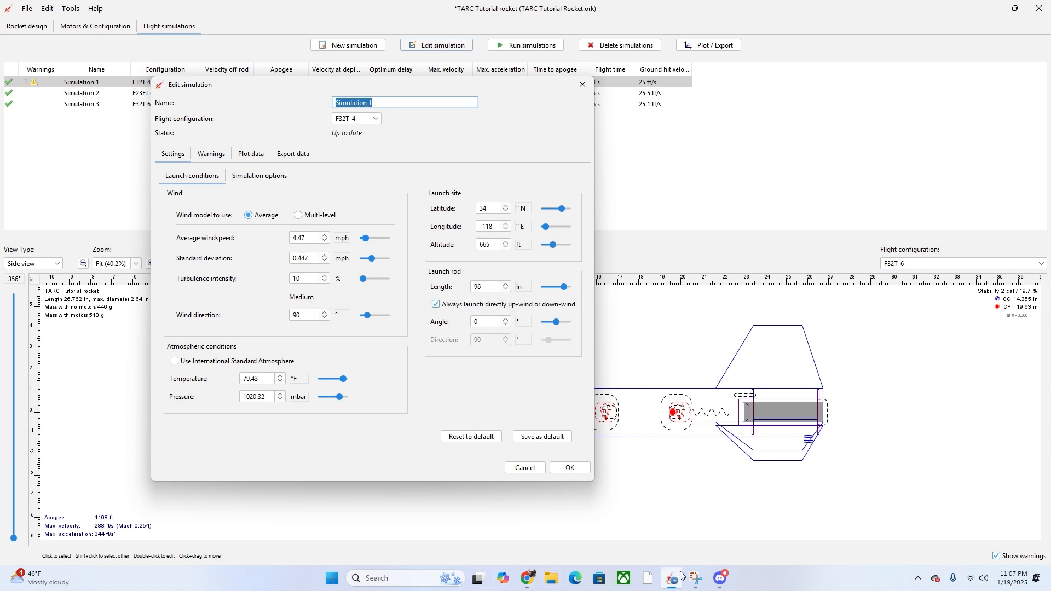
pyautogui.click(570, 468)
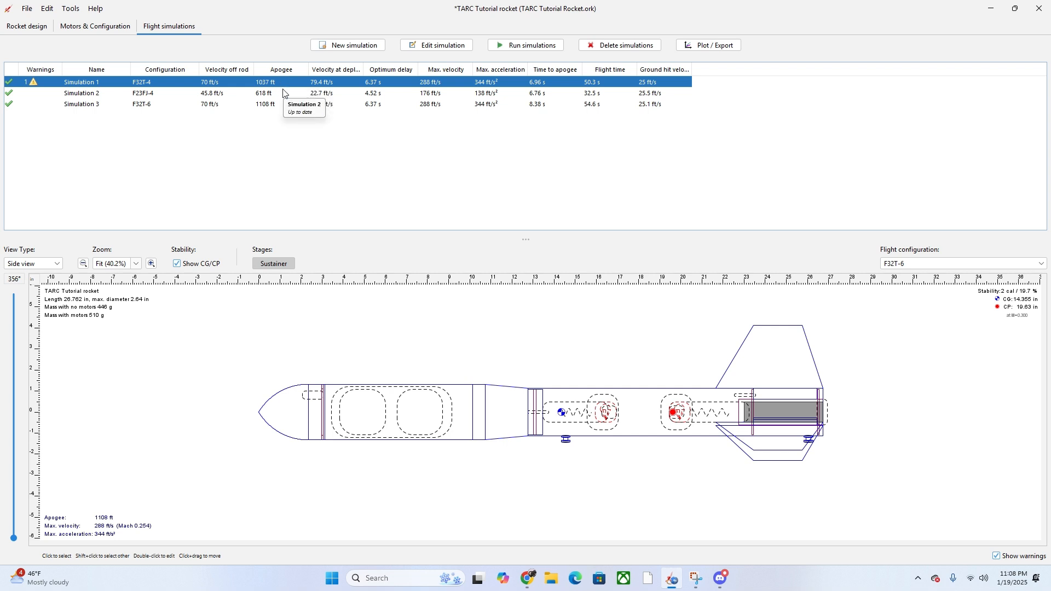
pyautogui.moveTo(283, 93); pyautogui.dragTo(277, 126)
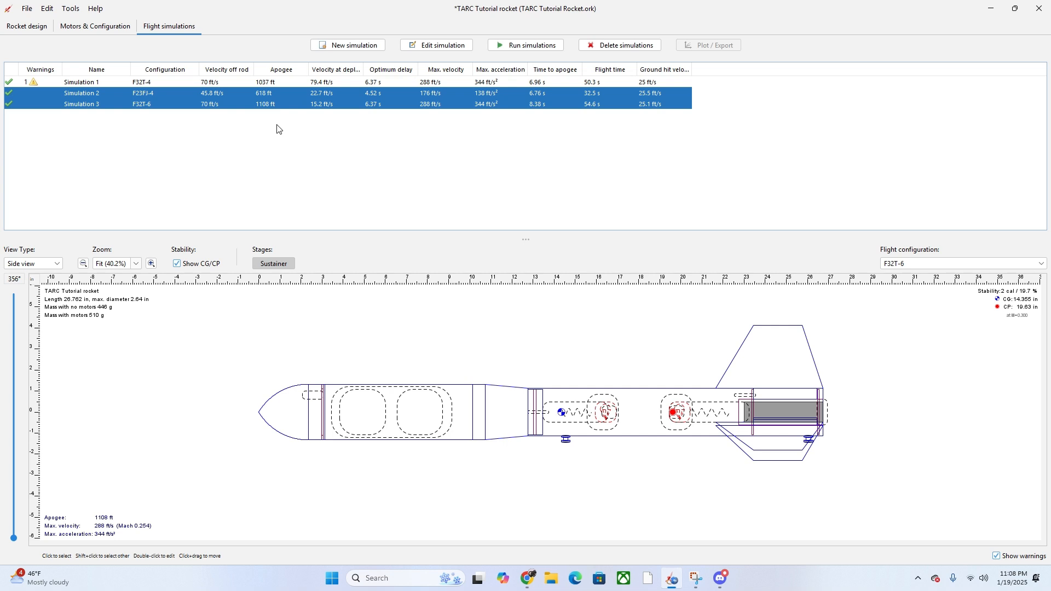
pyautogui.click(588, 47)
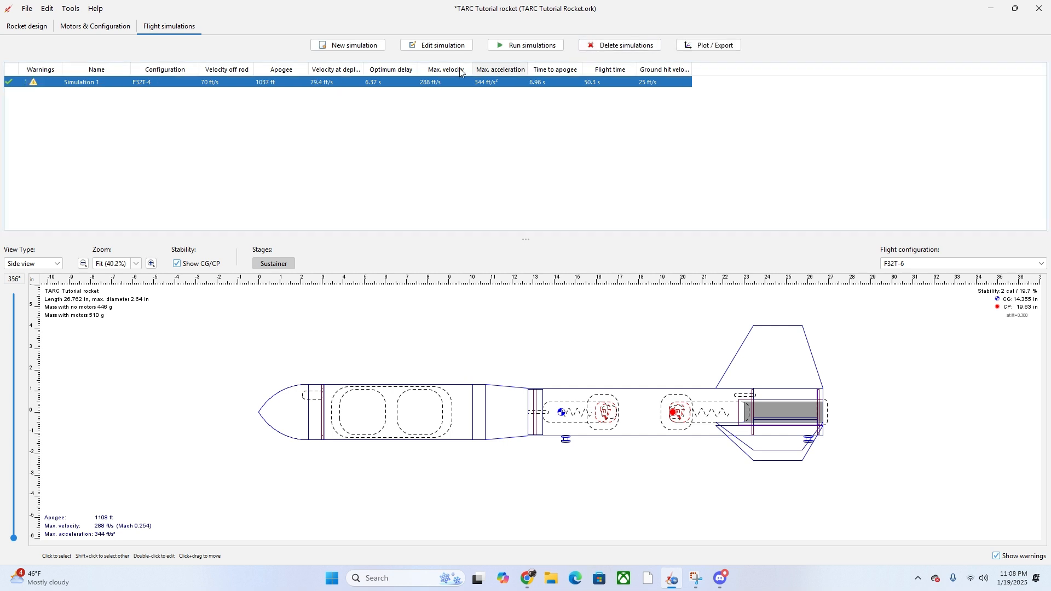
# - Override the Sustainer's drag coefficient to 0.750 for all of its subcomponents
pyautogui.click(26, 26)
pyautogui.doubleClick(50, 58)
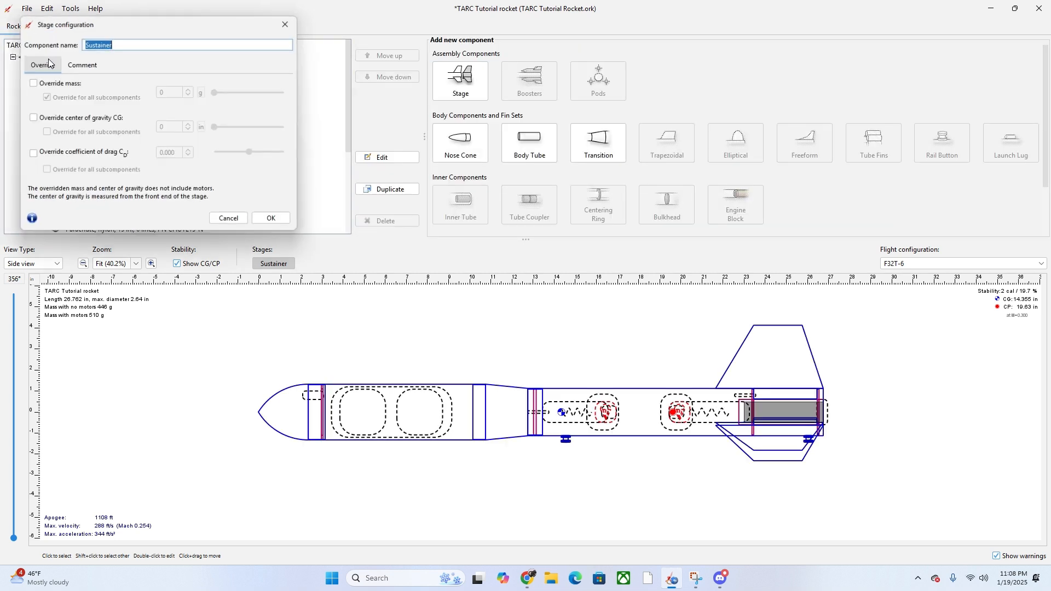
pyautogui.click(33, 155)
pyautogui.click(33, 155)
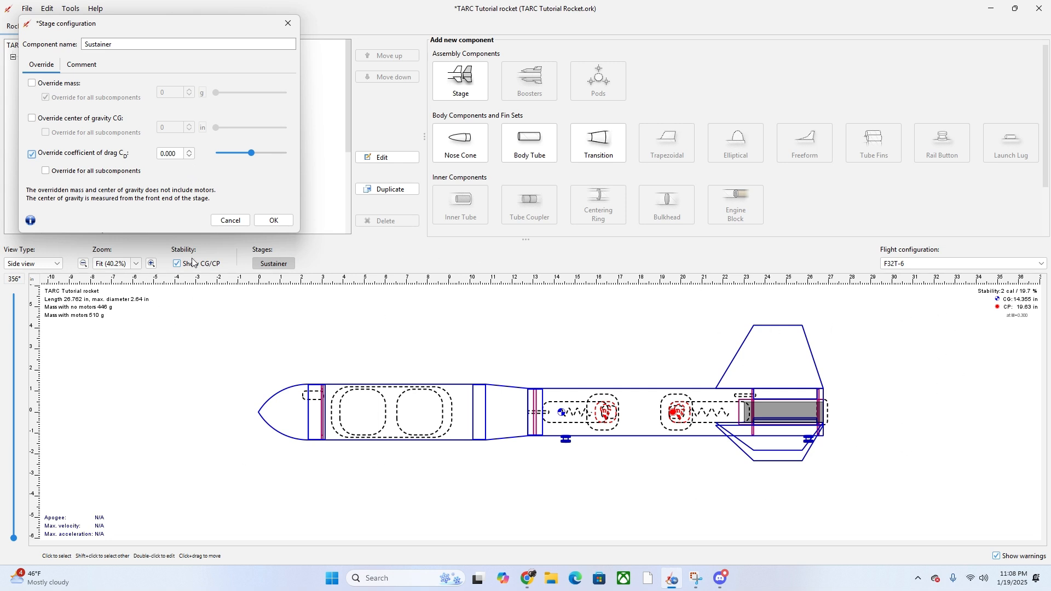
pyautogui.click(47, 174)
pyautogui.click(182, 155)
pyautogui.press('BackSpace')
pyautogui.write('0.75')
pyautogui.press('Return')
pyautogui.click(272, 221)
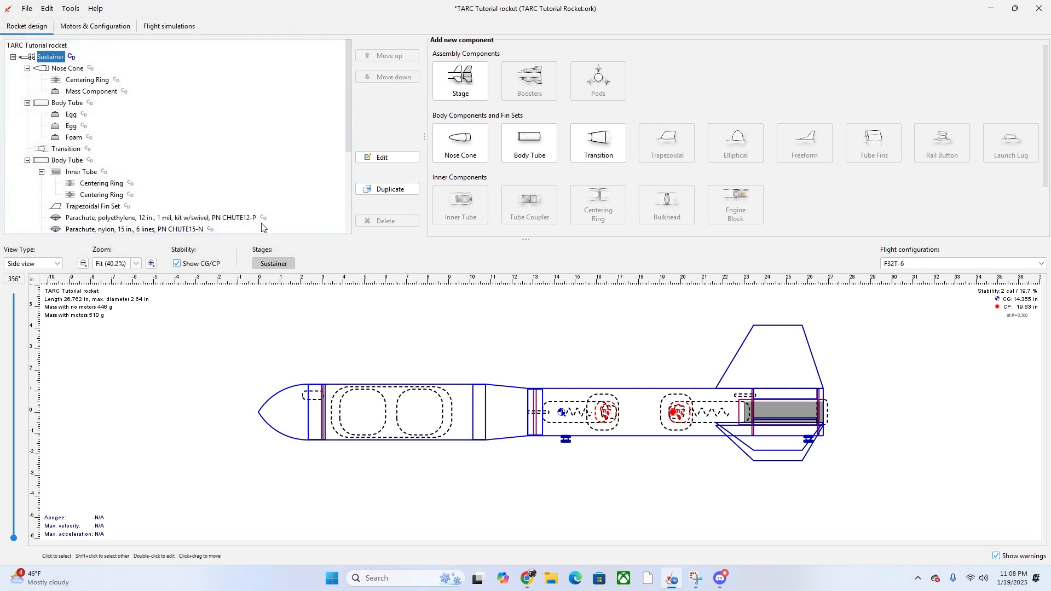
pyautogui.click(192, 27)
# - Rerun Simulation 1 with the drag override, getting an 848 ft apogee, then view the rocket design
pyautogui.click(534, 46)
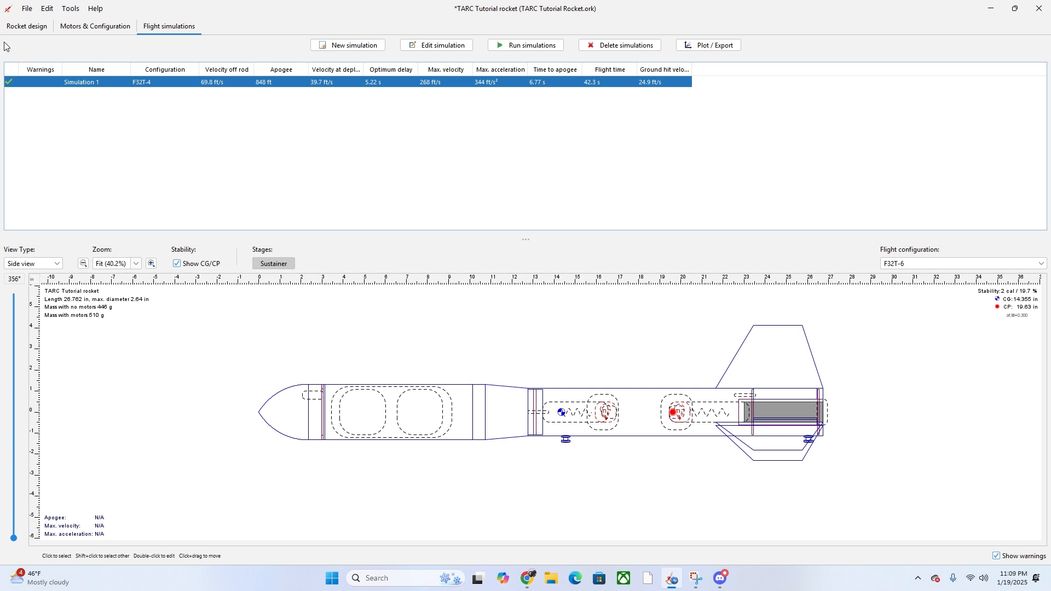
pyautogui.click(27, 27)
pyautogui.click(169, 26)
pyautogui.click(26, 26)
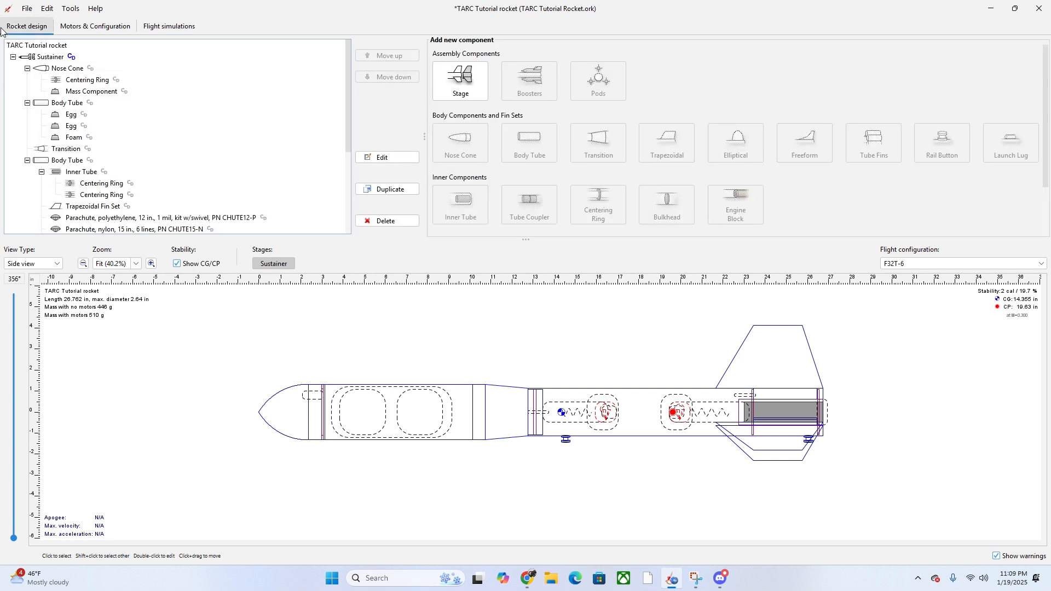
pyautogui.doubleClick(39, 58)
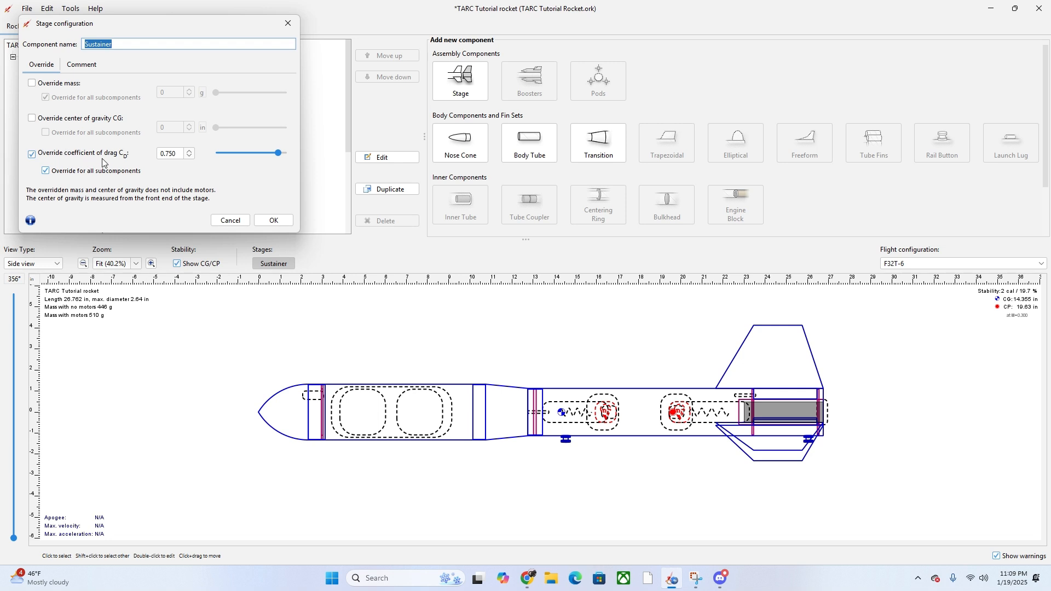
pyautogui.click(272, 220)
pyautogui.click(145, 28)
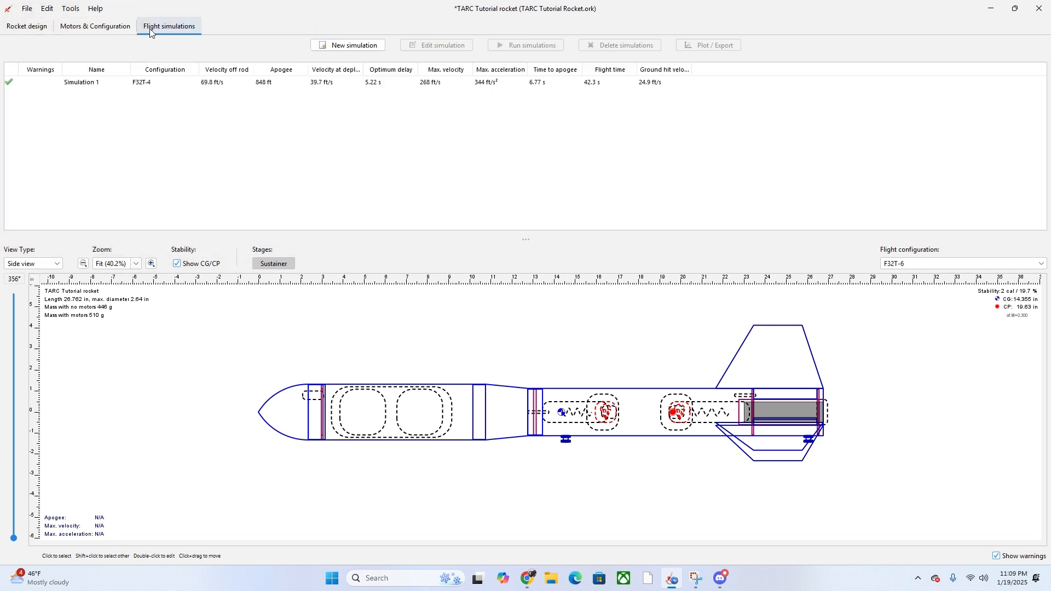
pyautogui.click(24, 29)
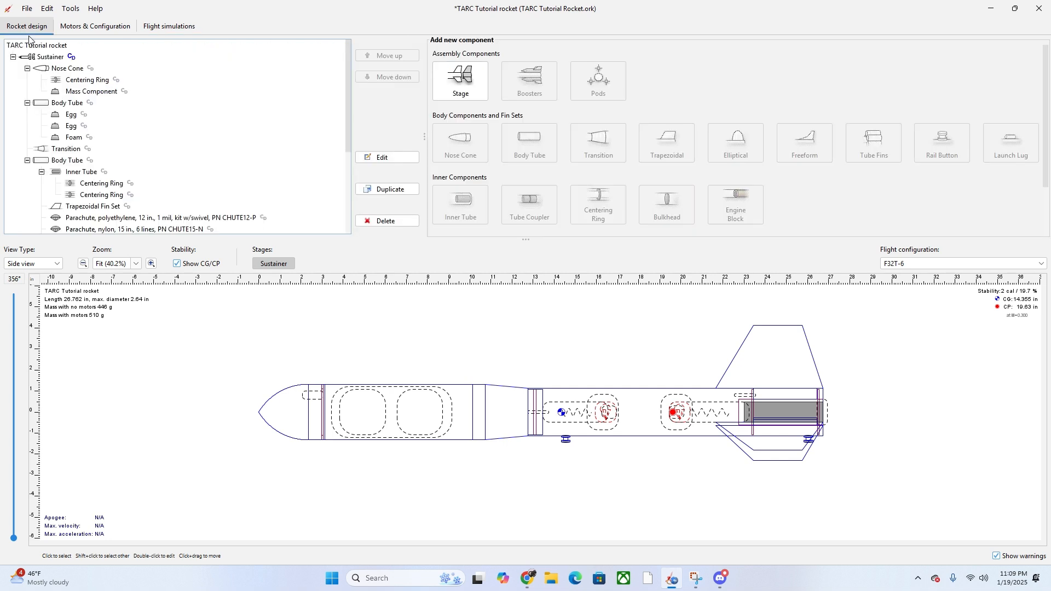
pyautogui.doubleClick(41, 56)
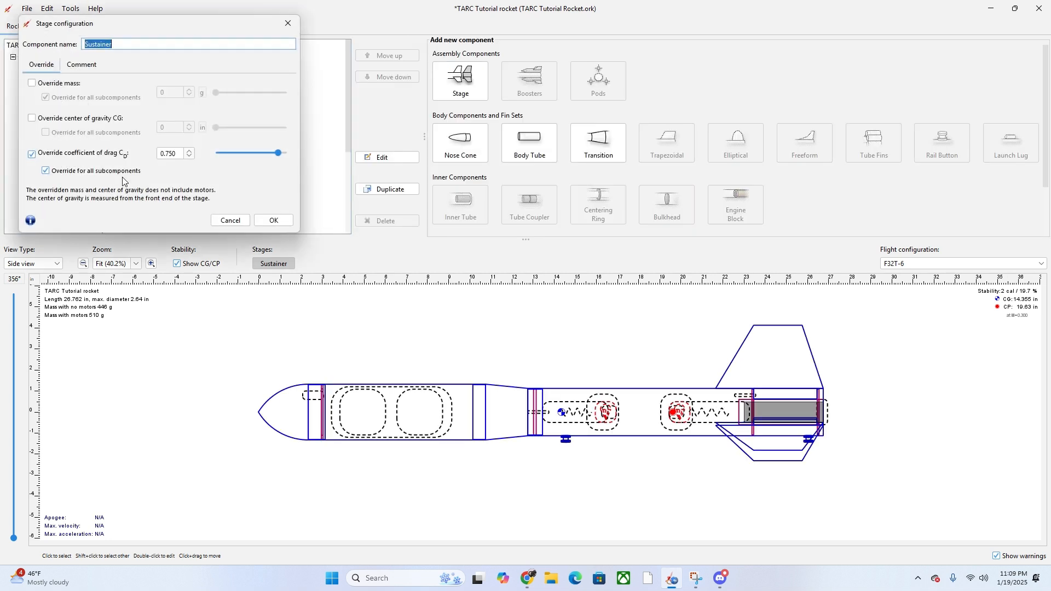
pyautogui.click(278, 220)
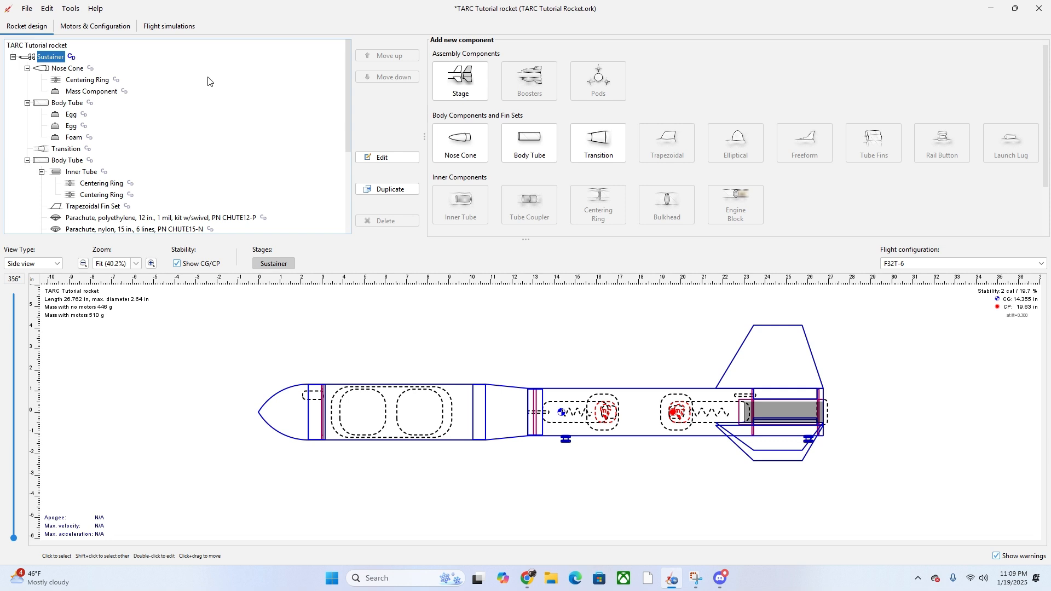
pyautogui.moveTo(39, 71)
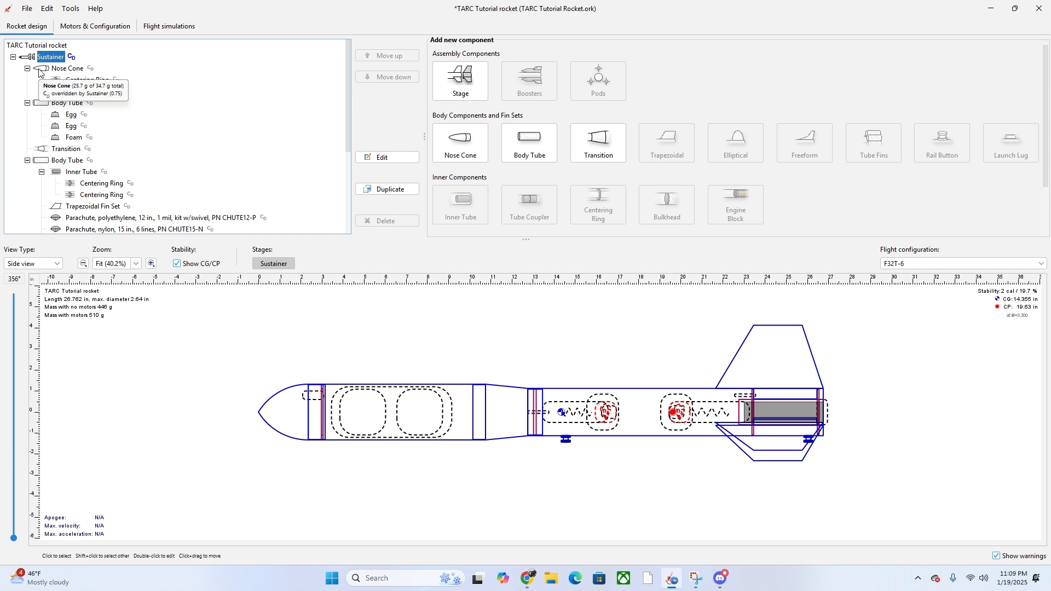
pyautogui.doubleClick(39, 72)
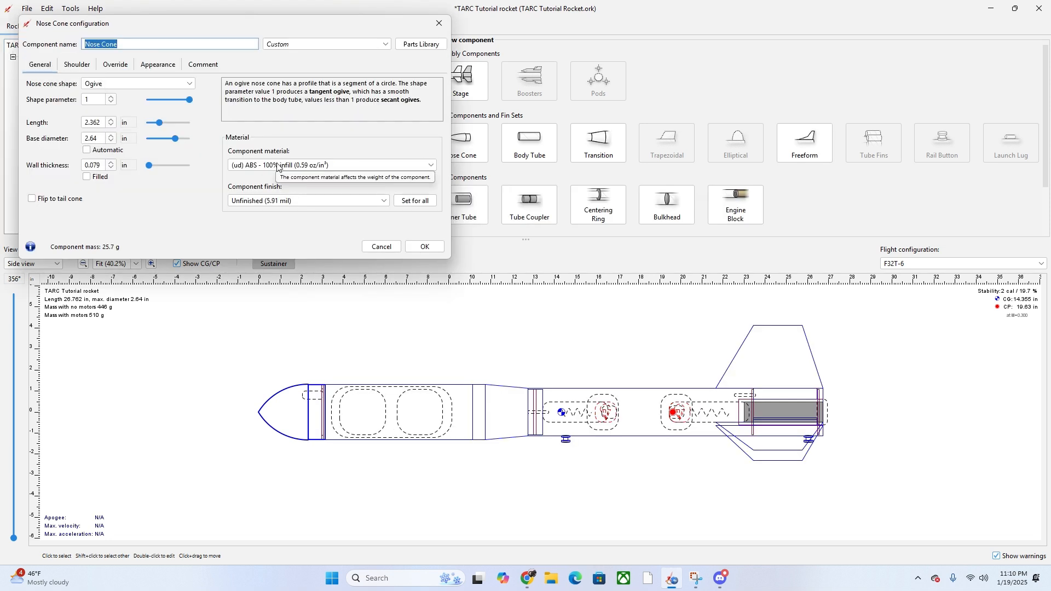
pyautogui.click(249, 201)
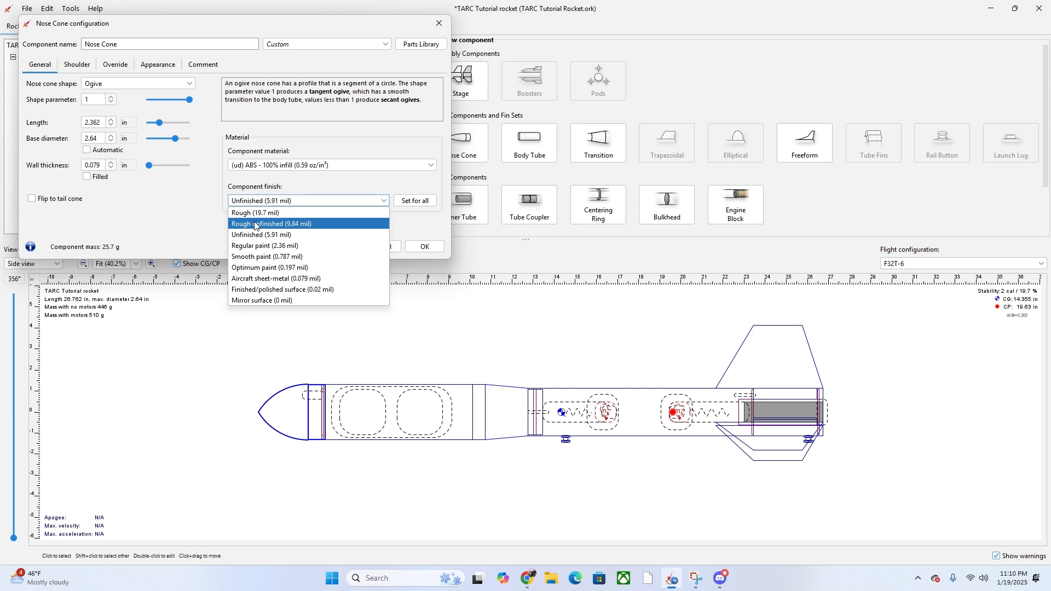
pyautogui.click(313, 201)
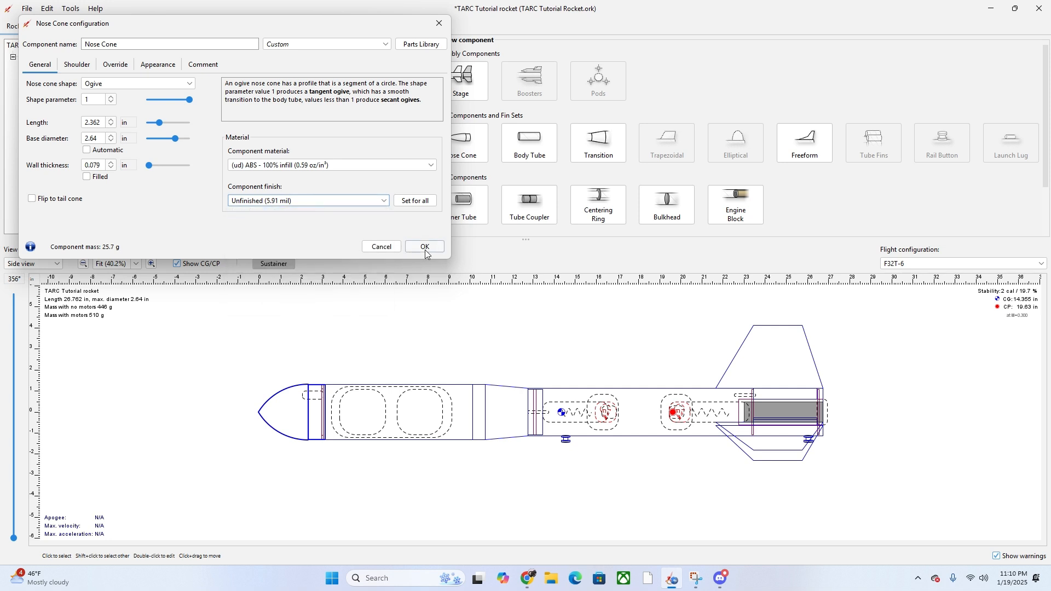
pyautogui.click(424, 246)
pyautogui.moveTo(535, 419); pyautogui.dragTo(538, 421)
pyautogui.click(537, 425)
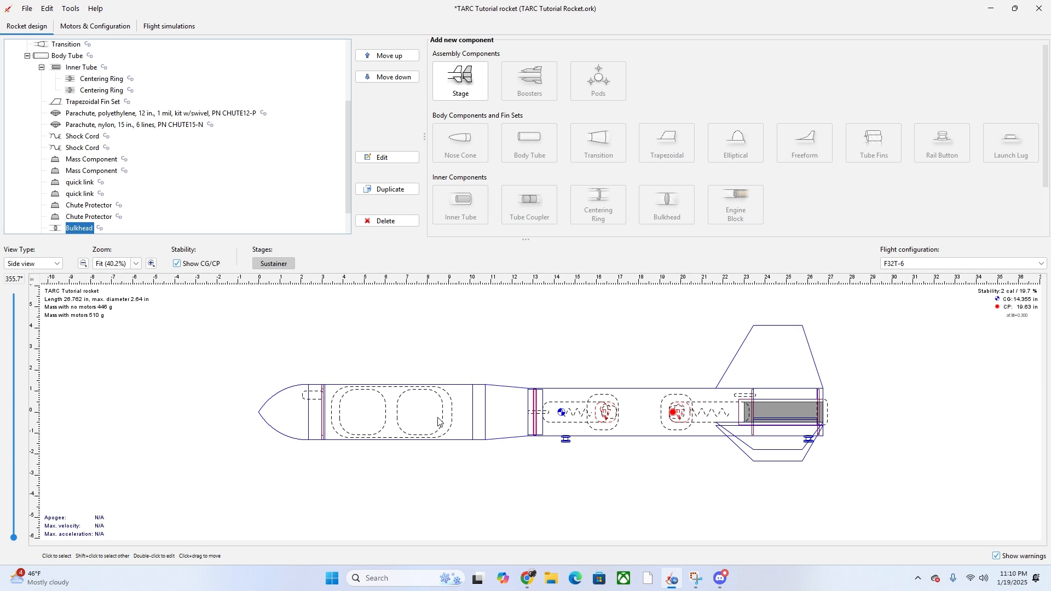
# - Scroll the component tree to the top and show Simulation 1's 848 ft apogee in the simulations table
pyautogui.scroll(3, 193, 179)
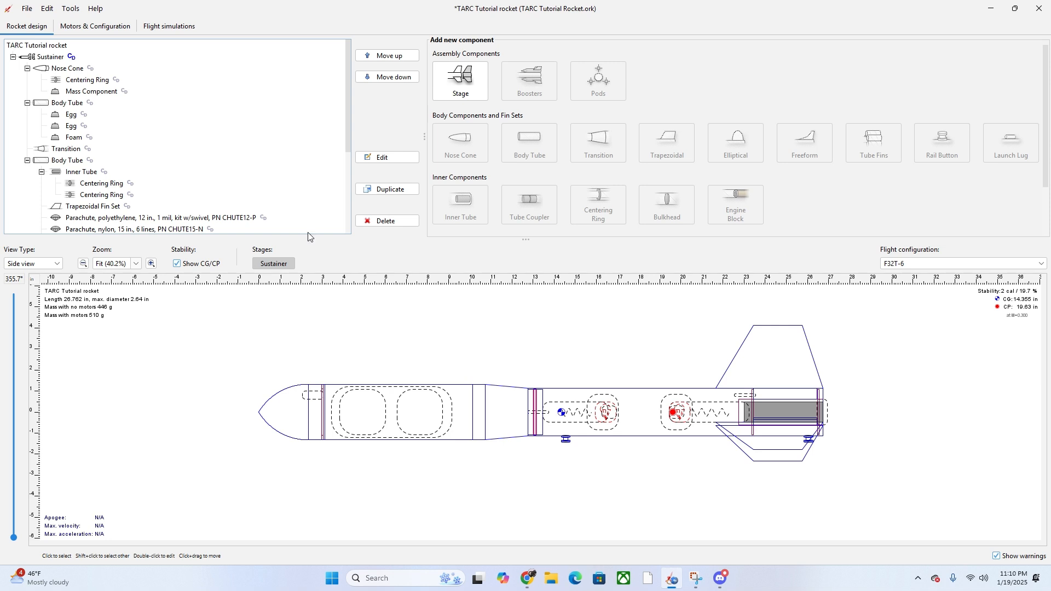
pyautogui.click(163, 30)
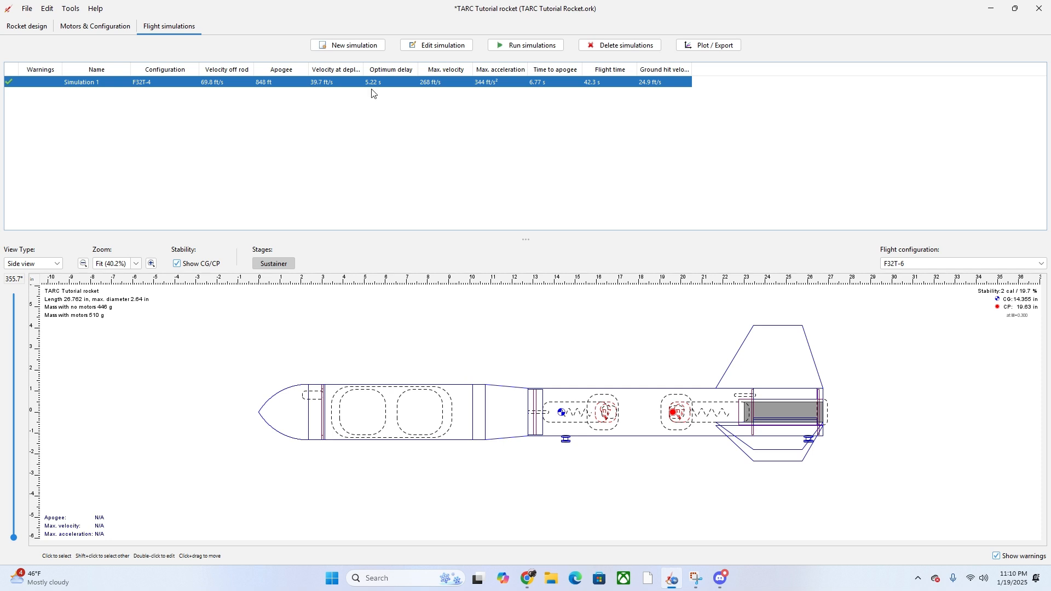
pyautogui.click(26, 26)
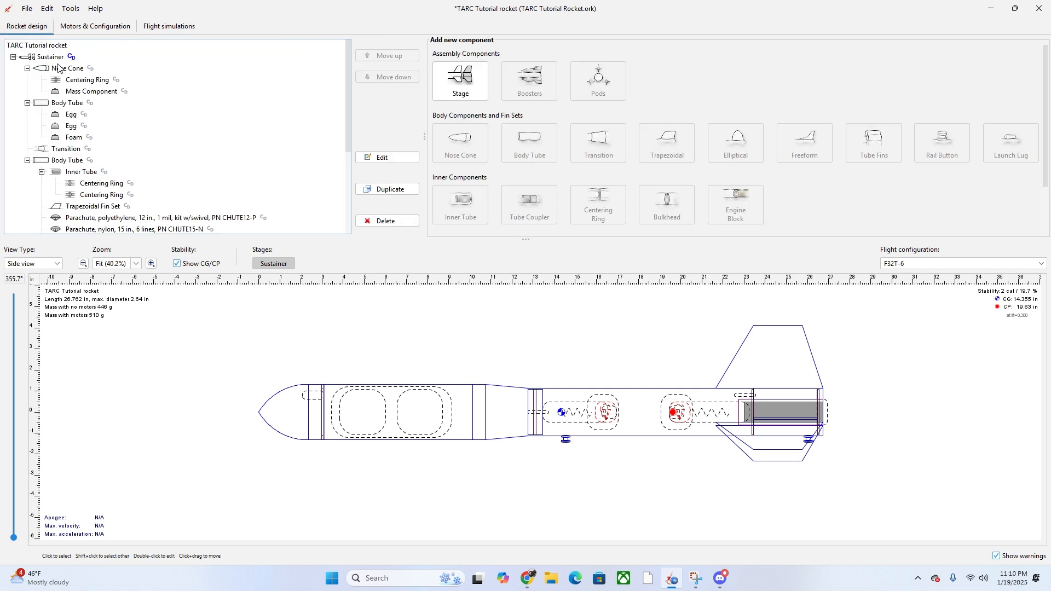
pyautogui.click(156, 27)
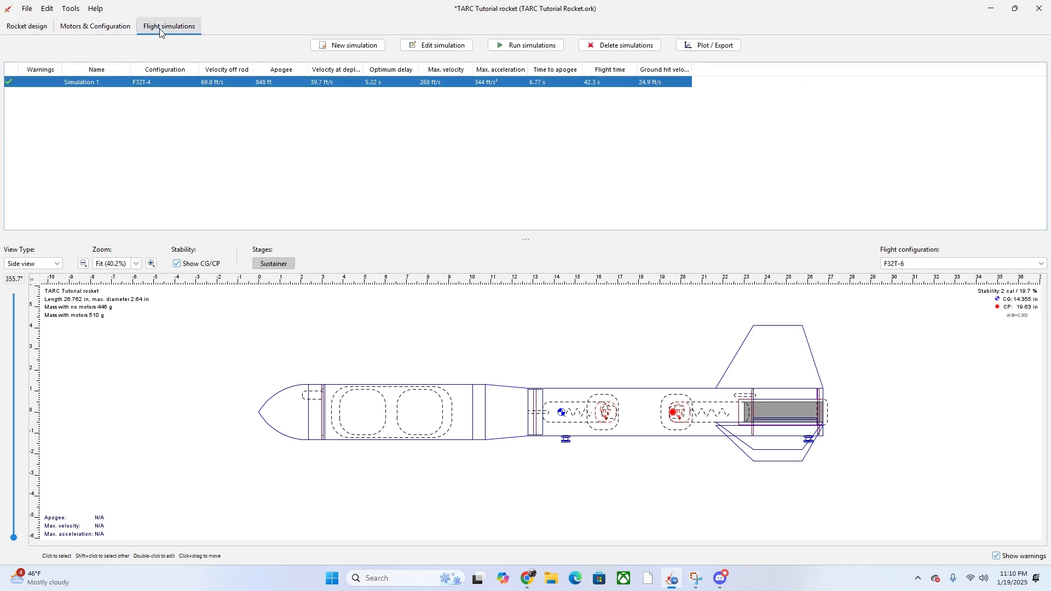